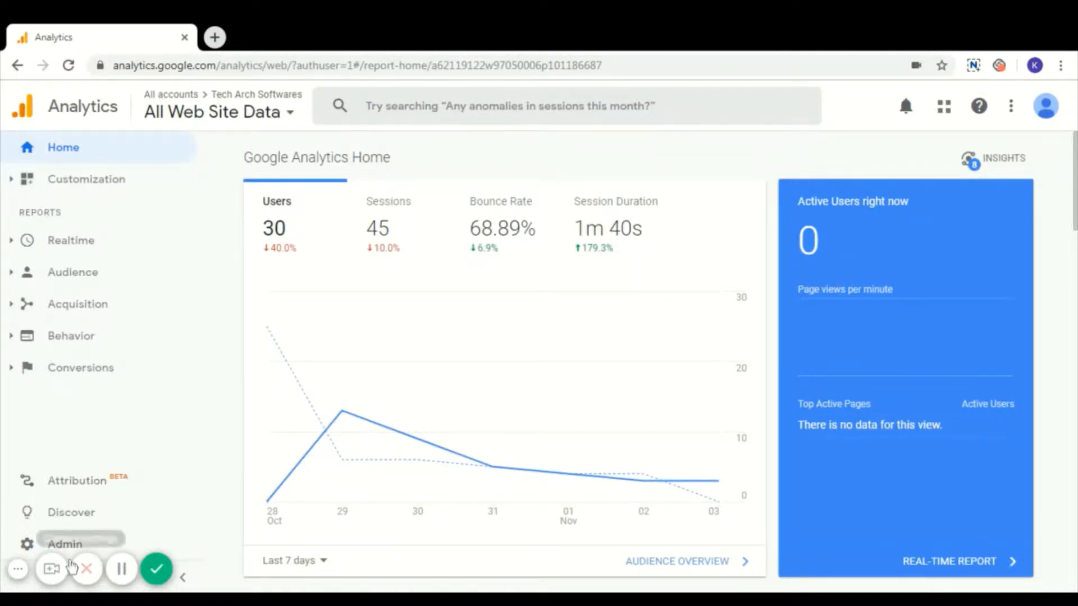
# Switch from Google Analytics to Data Studio and start creating a new data source.
pyautogui.moveTo(391, 390)
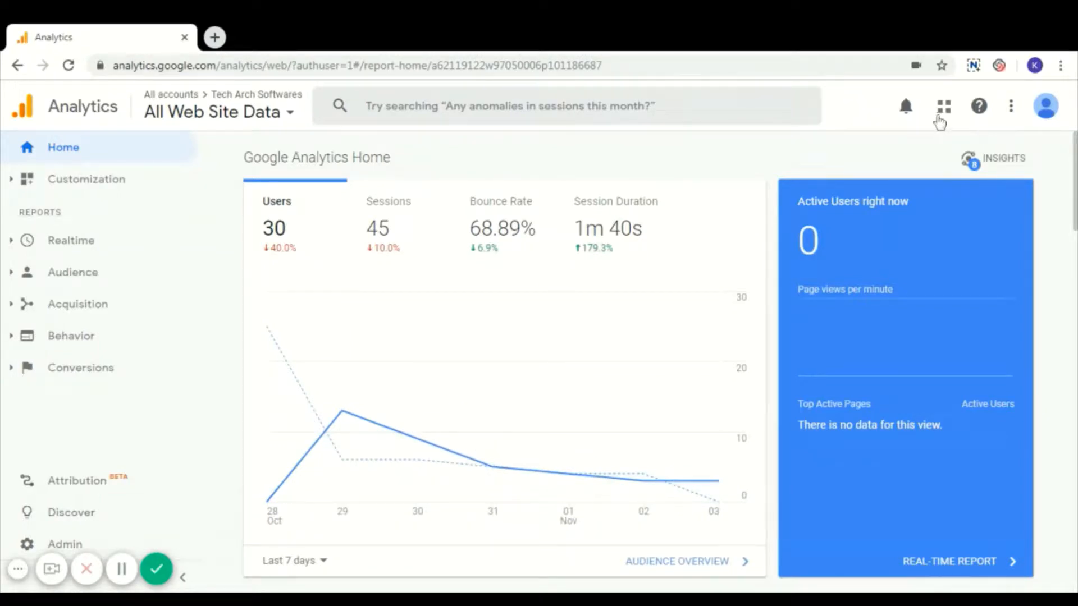
pyautogui.click(941, 110)
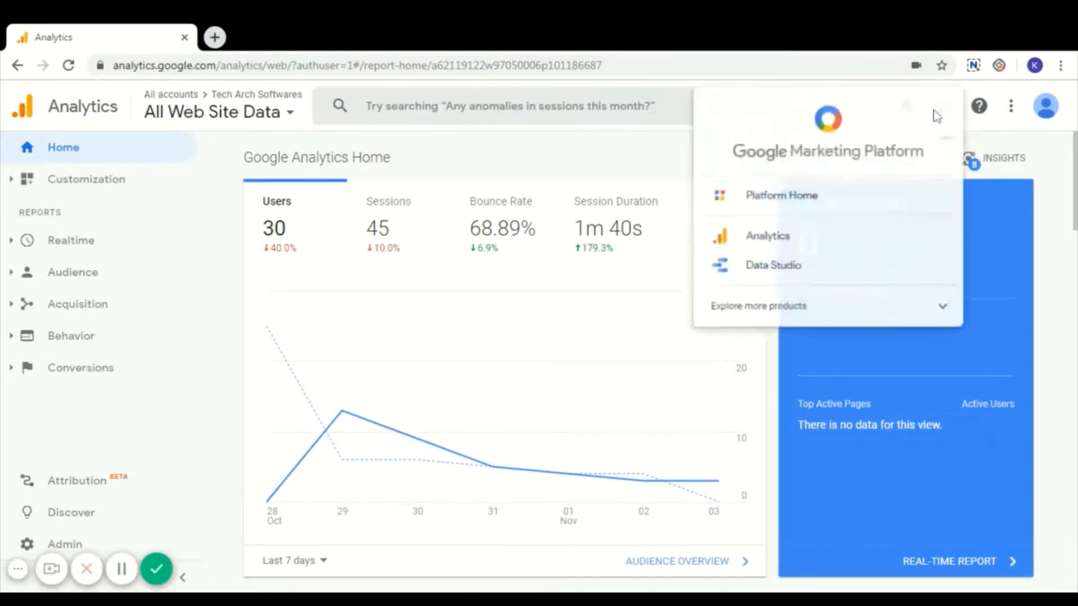
pyautogui.click(785, 286)
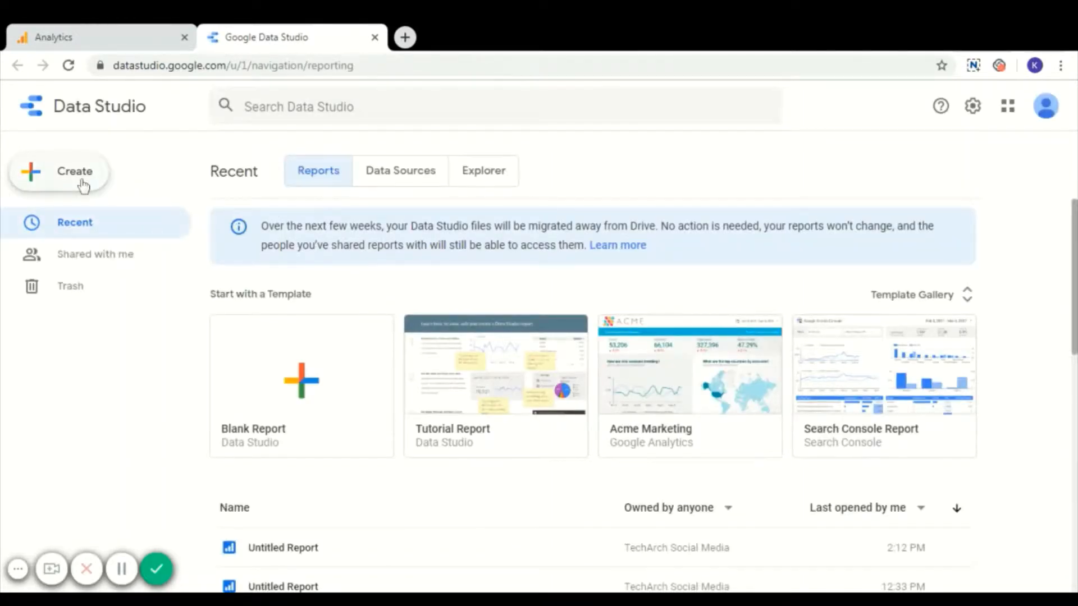
pyautogui.click(84, 183)
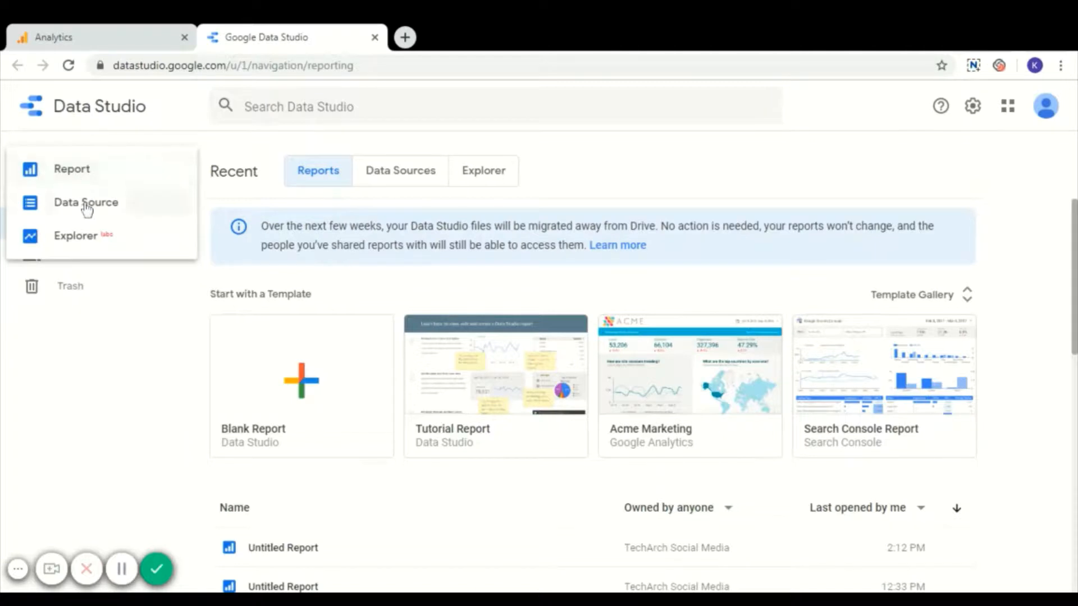
pyautogui.click(86, 209)
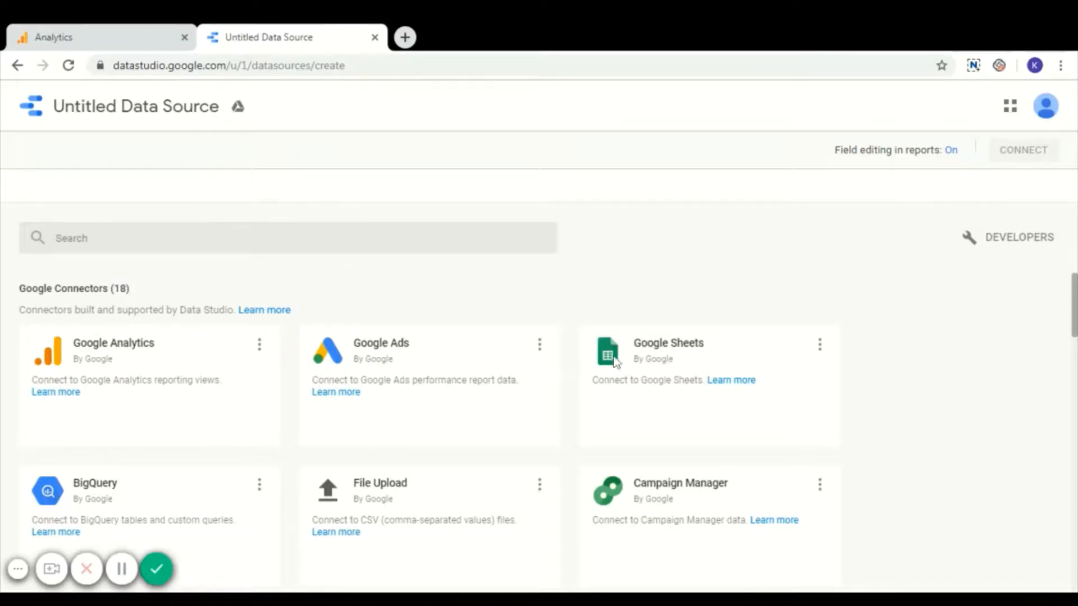
# Look through the available connectors and select the Google Analytics connector for the data source.
pyautogui.scroll(-10, 448, 375)
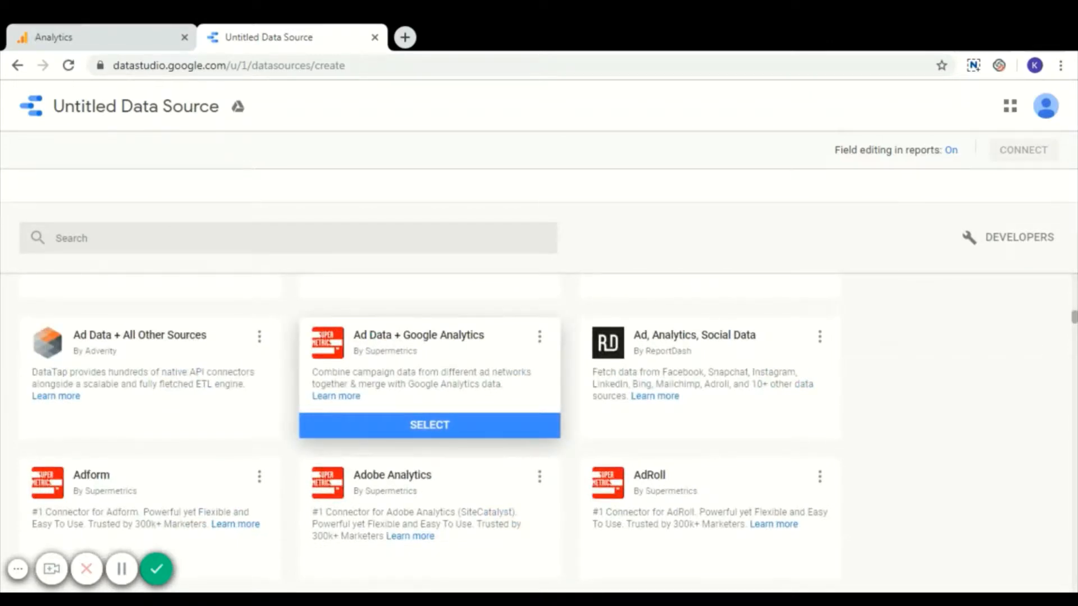
pyautogui.scroll(10, 334, 350)
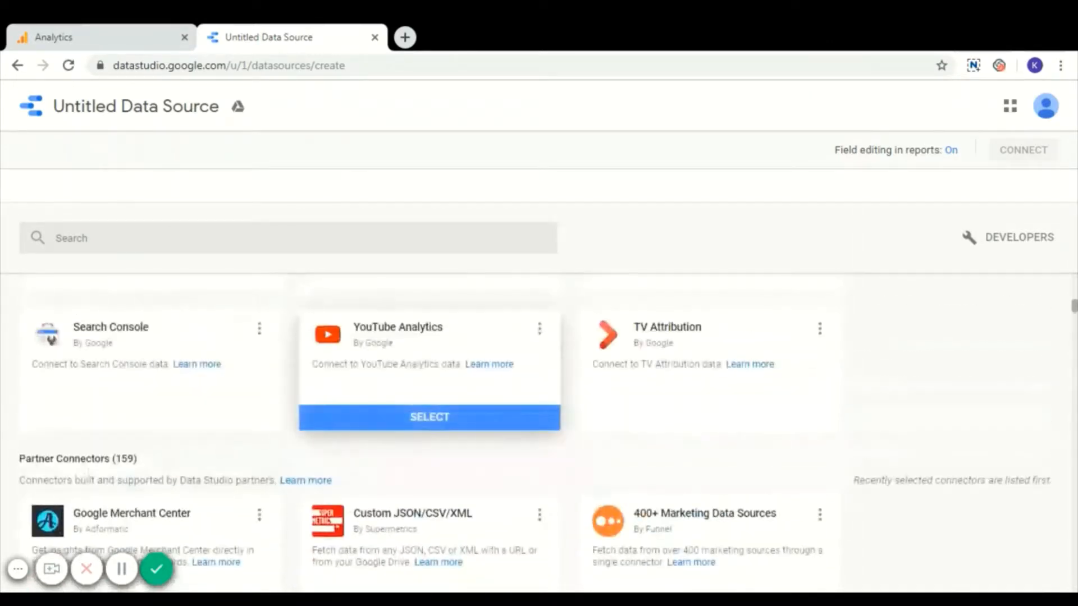
pyautogui.scroll(5, 335, 350)
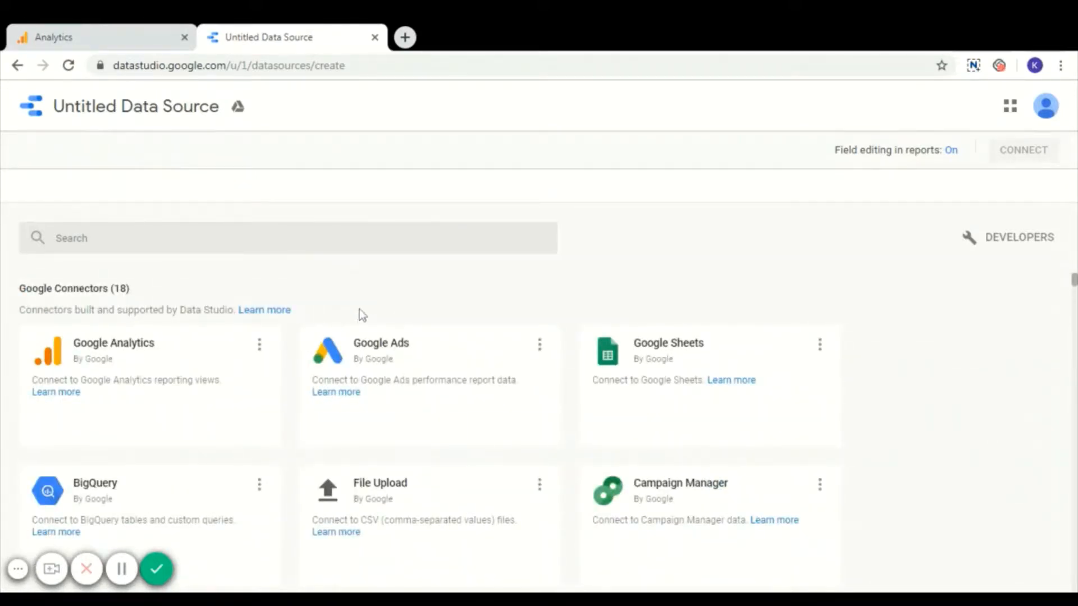
pyautogui.moveTo(205, 385)
pyautogui.click(129, 435)
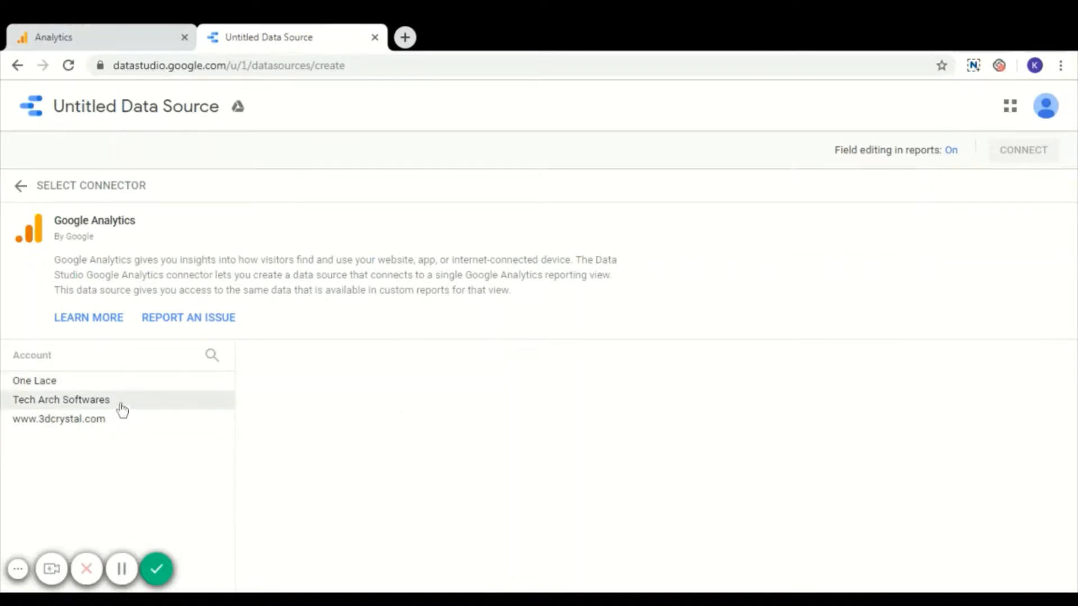
# Connect the data source to the All Web Site Data view of the Tech Arch Softwares account and property.
pyautogui.click(128, 405)
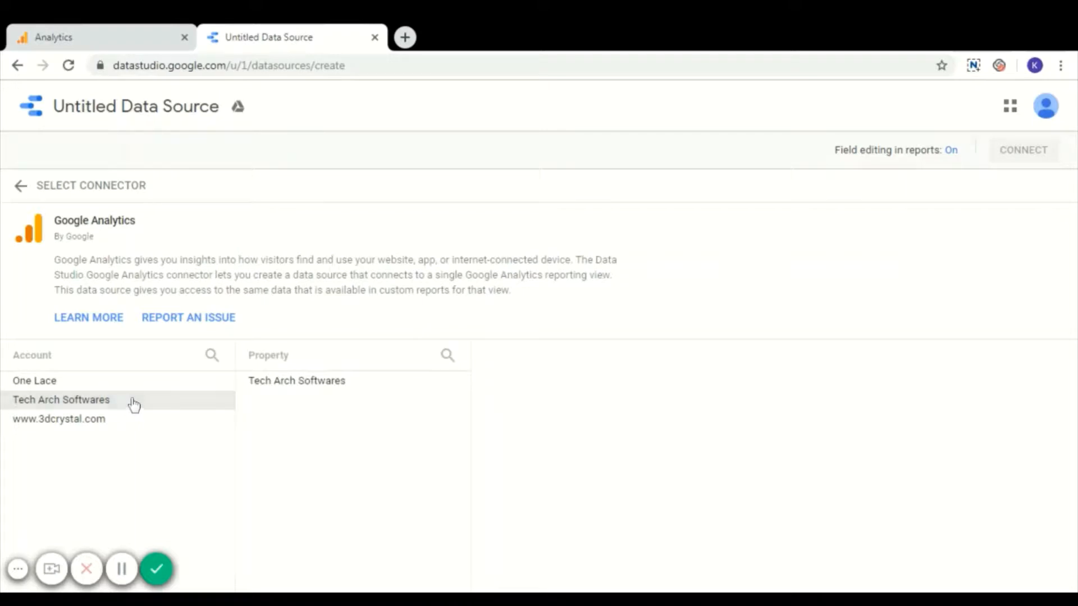
pyautogui.click(292, 386)
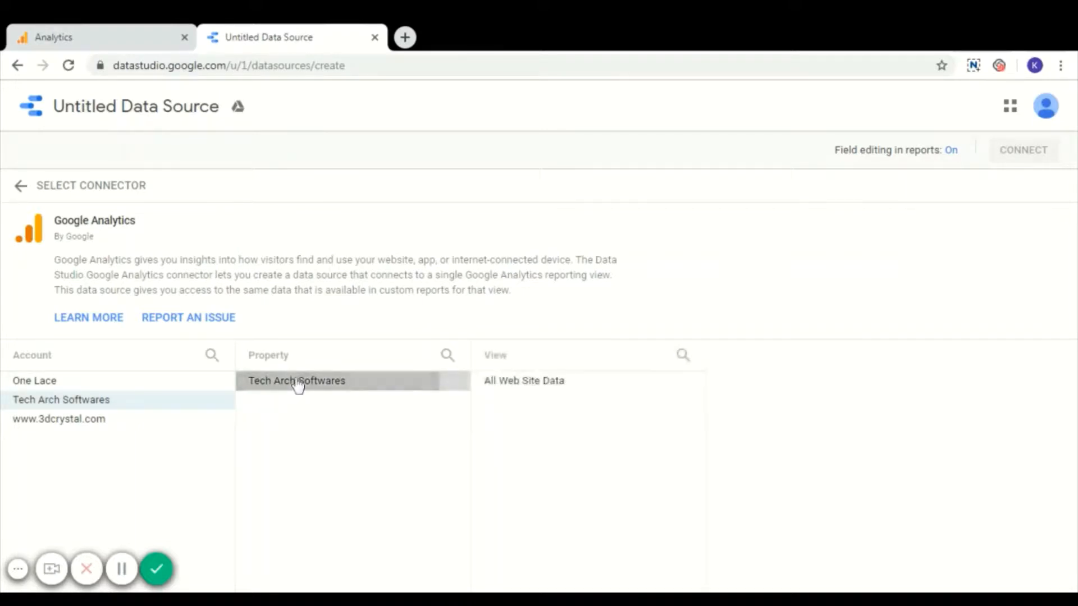
pyautogui.click(510, 386)
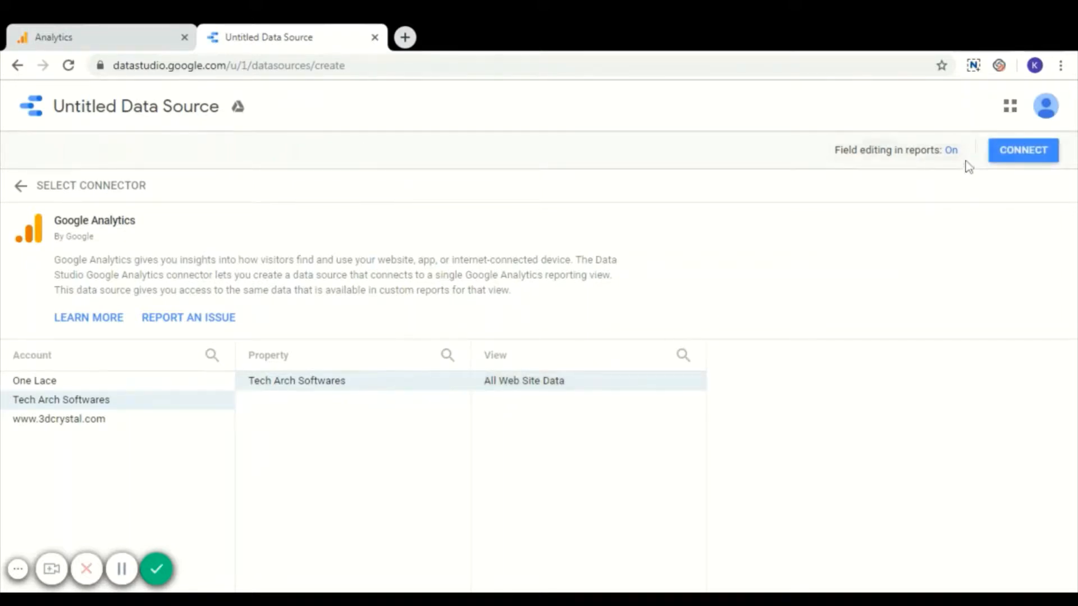
pyautogui.click(1019, 150)
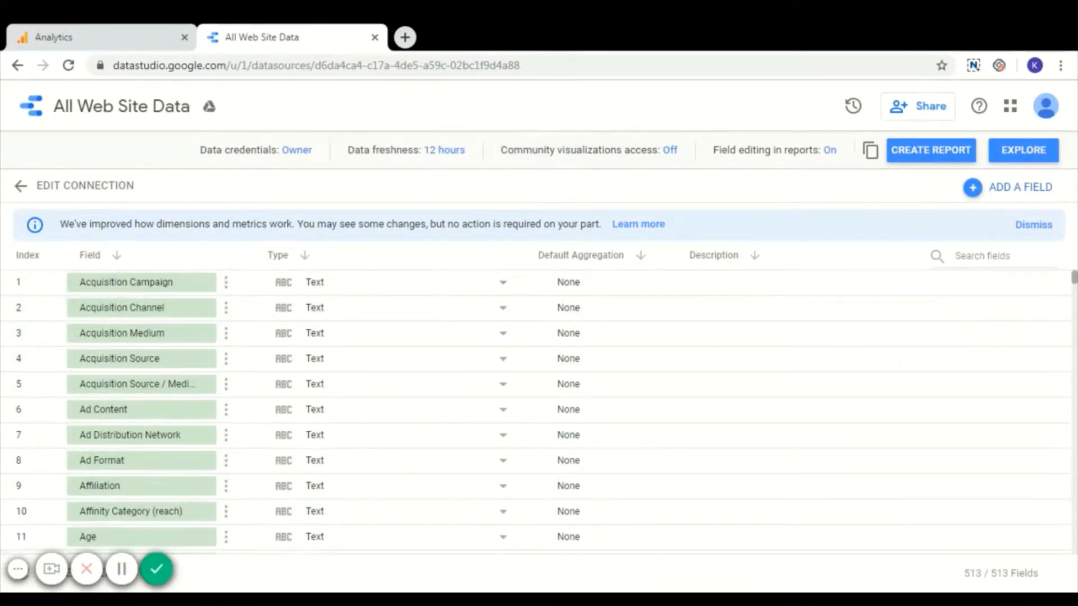
# Review the data types available for the Acquisition Campaign field, including the Geo options, without changing its type.
pyautogui.click(137, 572)
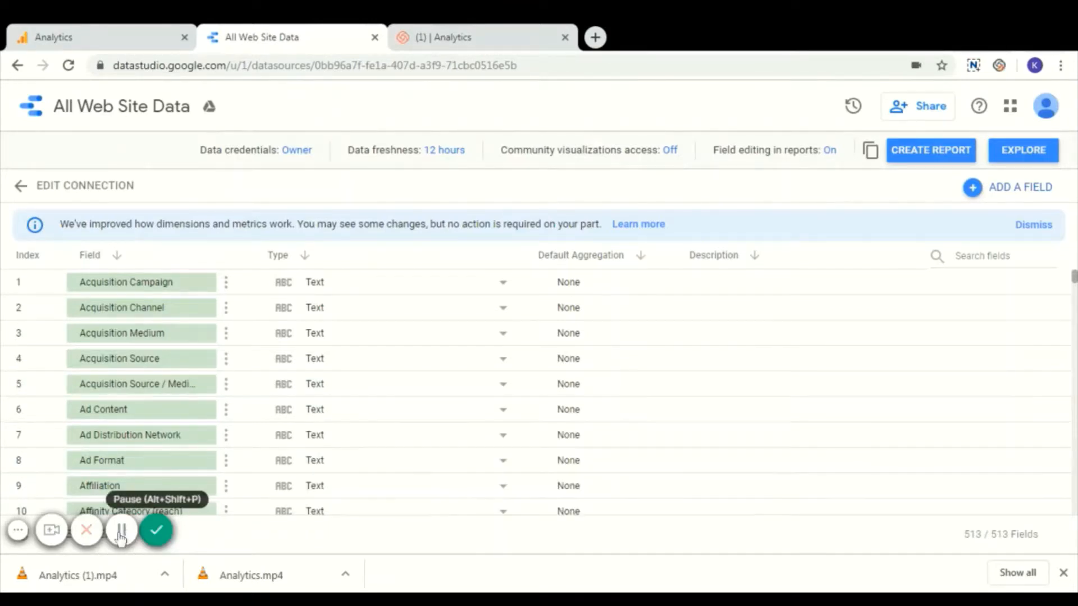
pyautogui.click(505, 288)
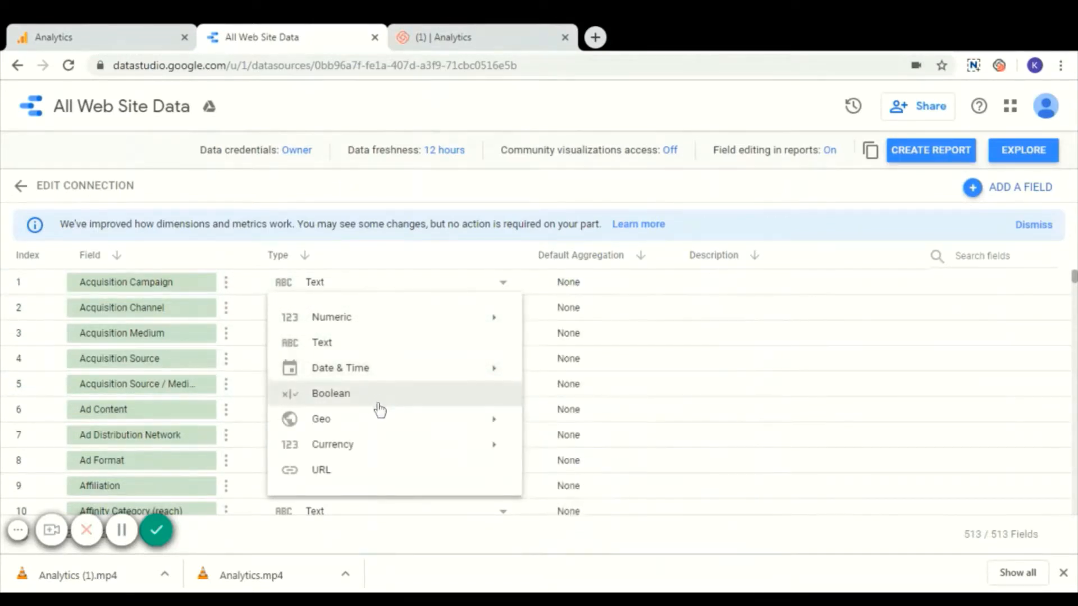
pyautogui.moveTo(380, 428)
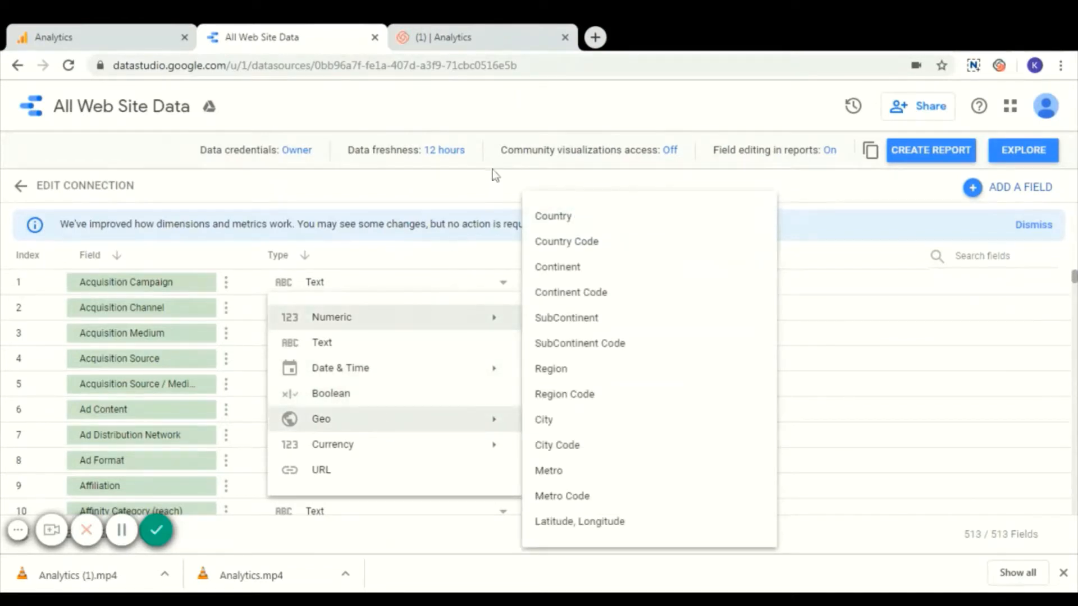
pyautogui.click(481, 204)
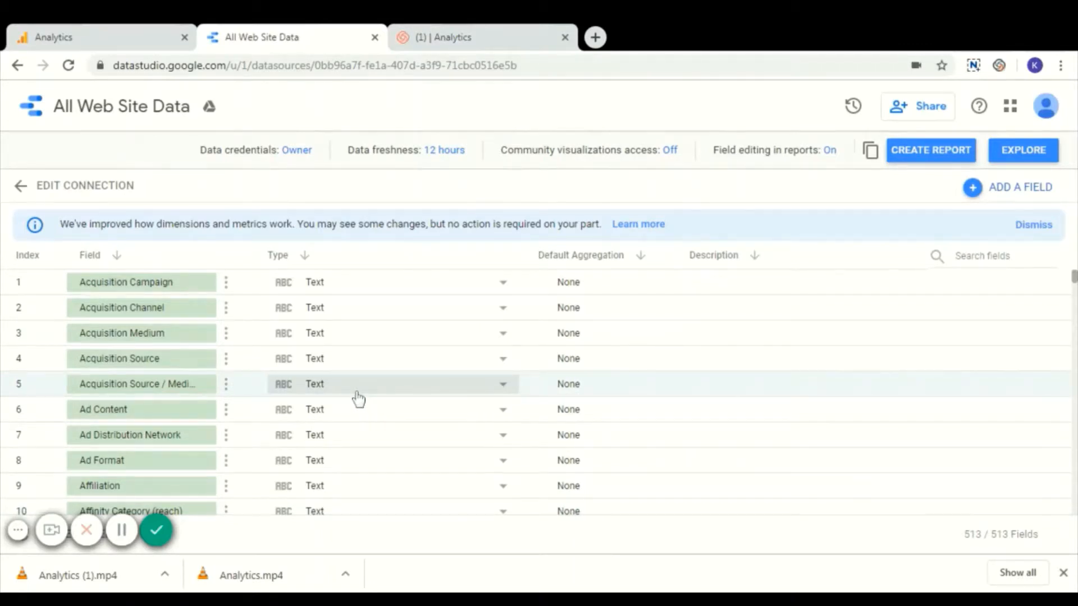
# Create a report from the data source and approve adding All Web Site Data to it.
pyautogui.click(924, 155)
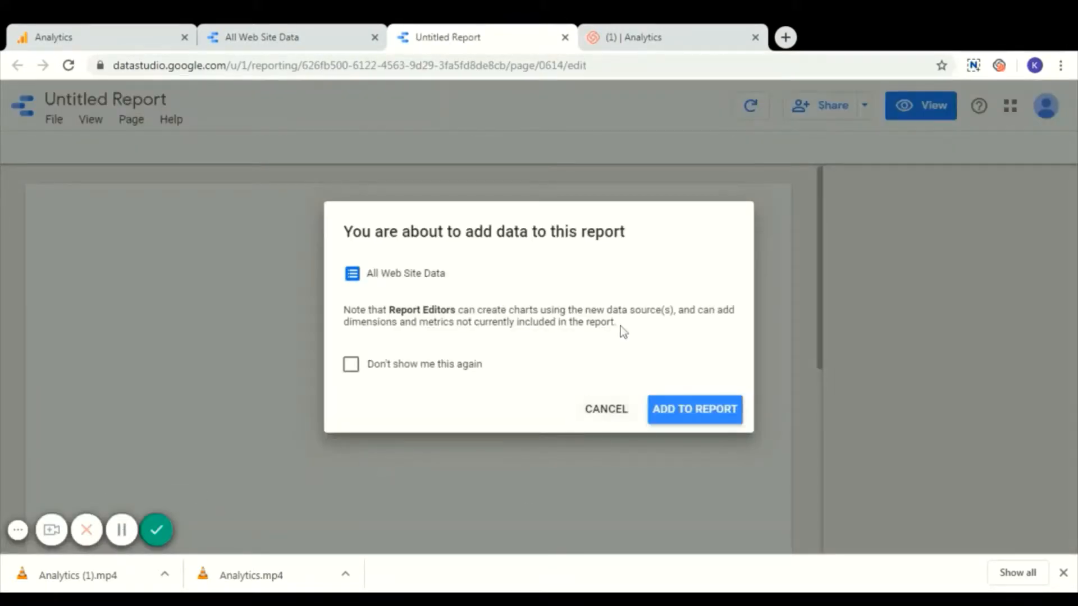
pyautogui.click(676, 418)
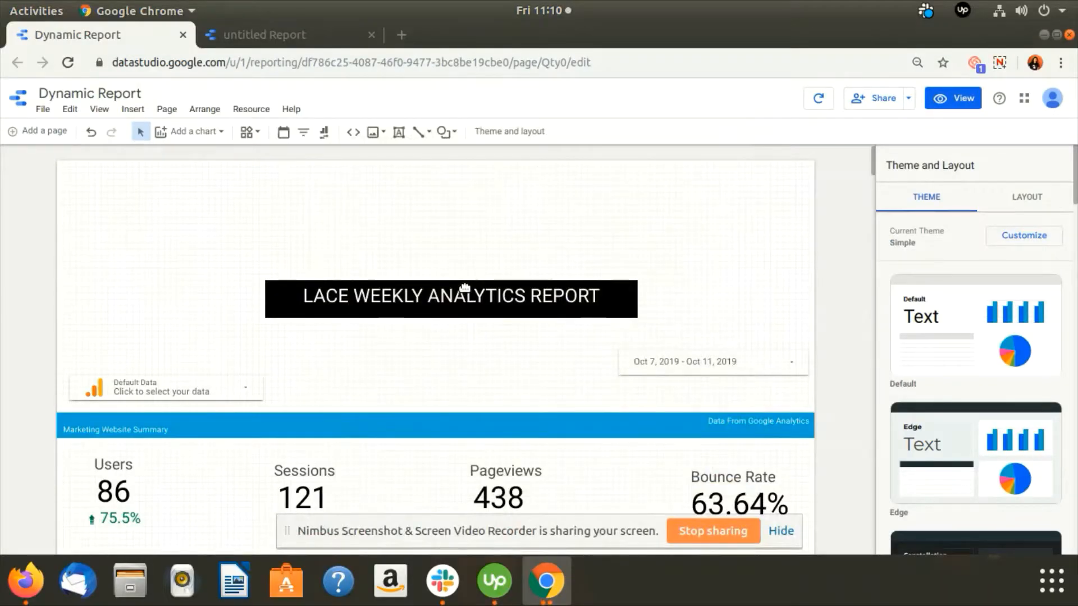
# Examine the scorecards, charts, map and tables in the Dynamic Report as an example layout.
pyautogui.scroll(-10, 528, 293)
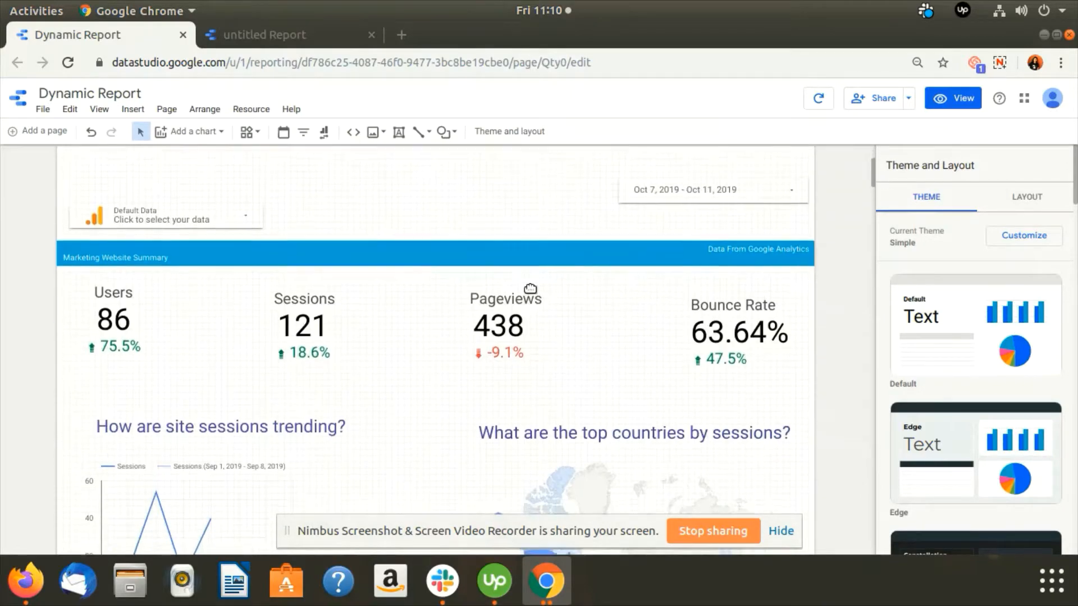
pyautogui.scroll(-5, 570, 302)
pyautogui.scroll(10, 577, 329)
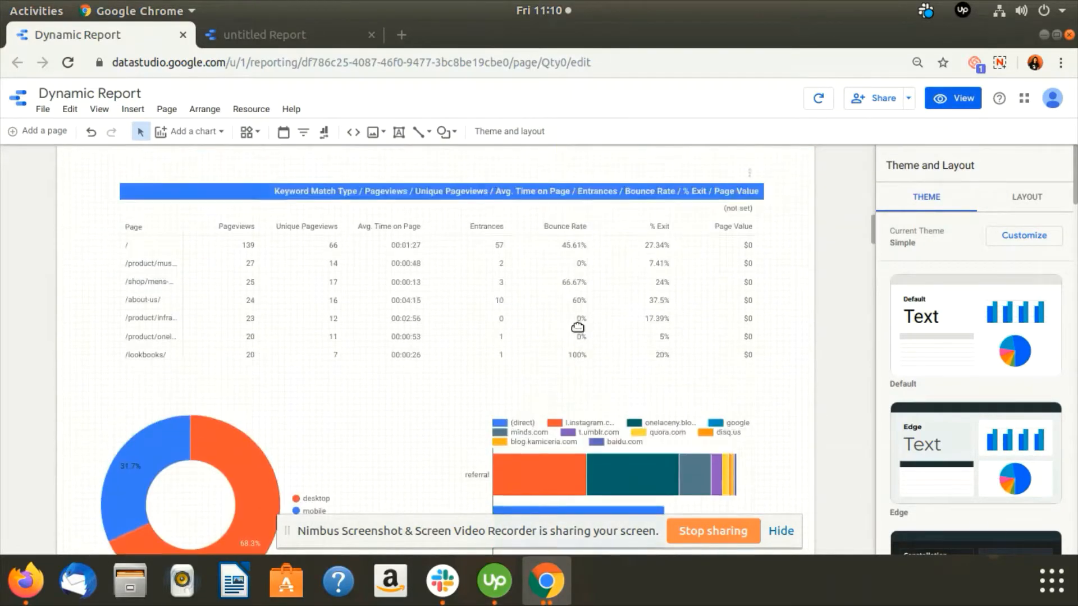
pyautogui.scroll(-3, 578, 327)
pyautogui.scroll(5, 581, 321)
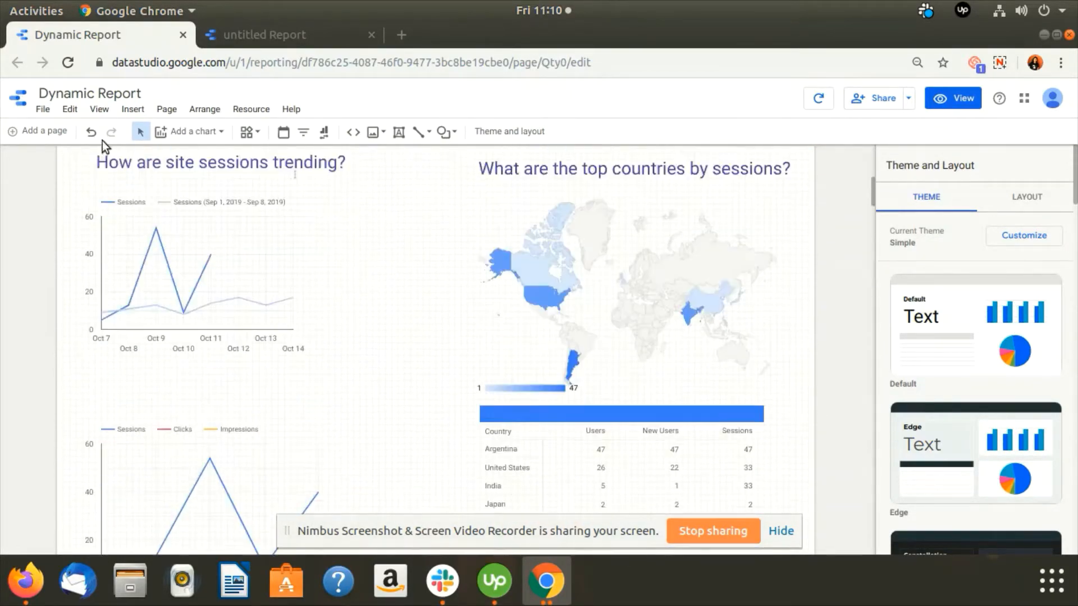
pyautogui.scroll(3, 440, 244)
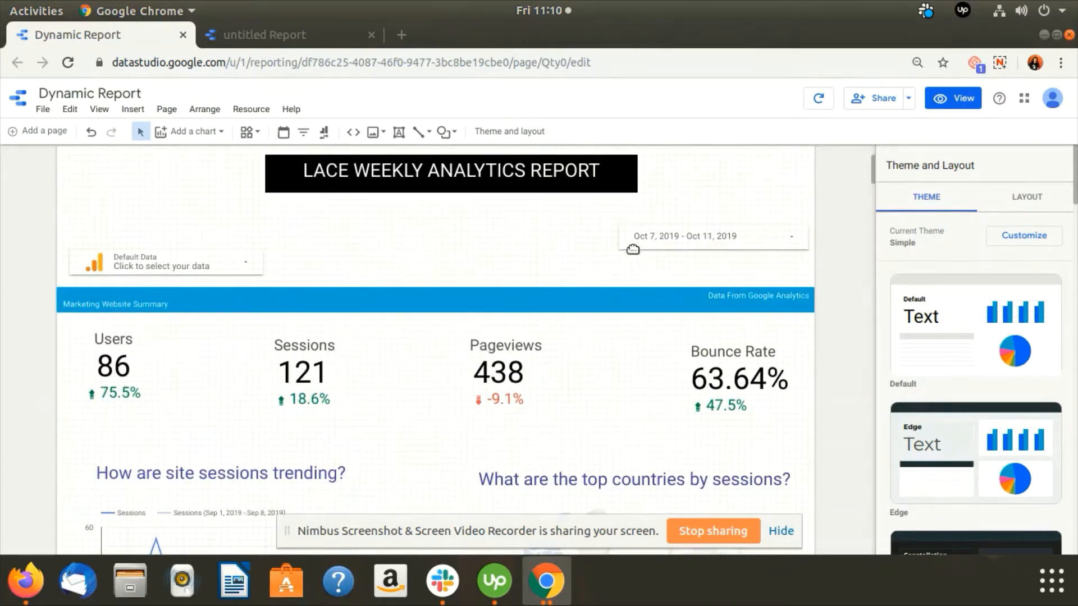
# Switch to the untitled report and place a Scorecard chart on the left side of the blank page.
pyautogui.click(291, 36)
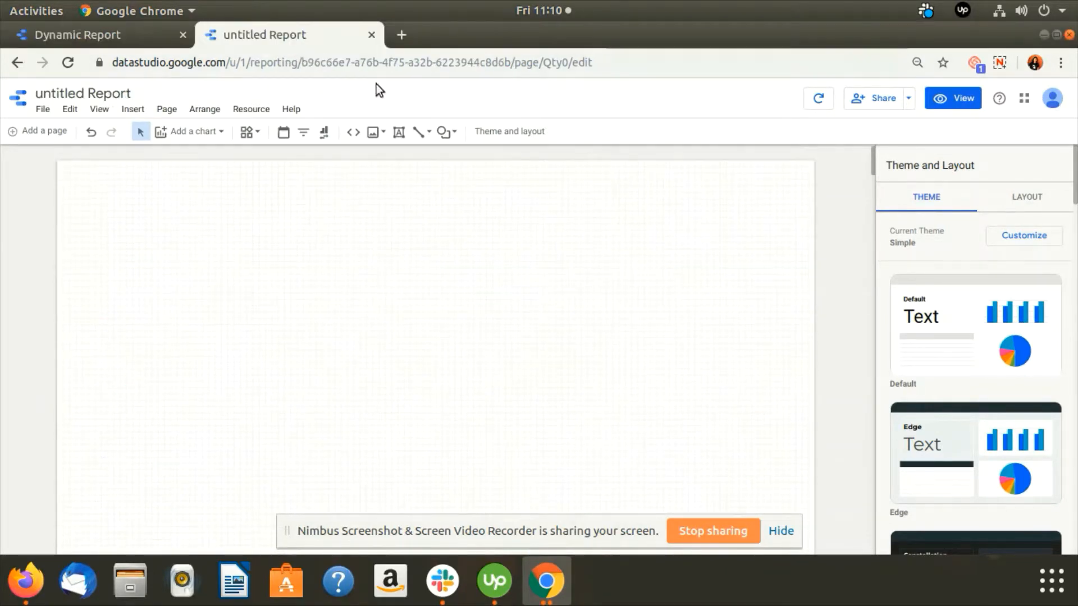
pyautogui.click(222, 132)
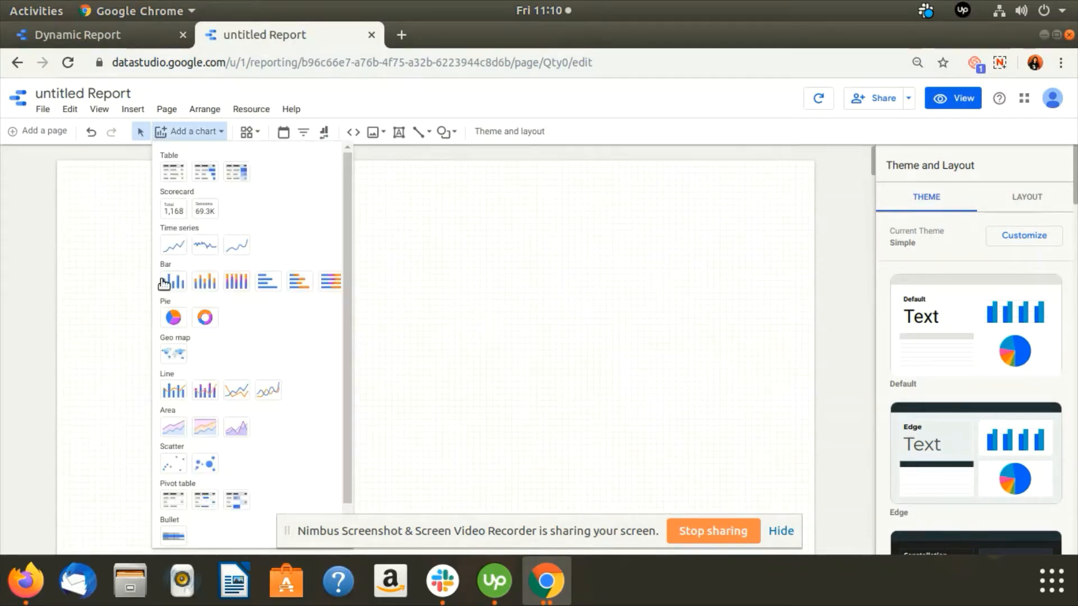
pyautogui.click(173, 210)
pyautogui.click(138, 285)
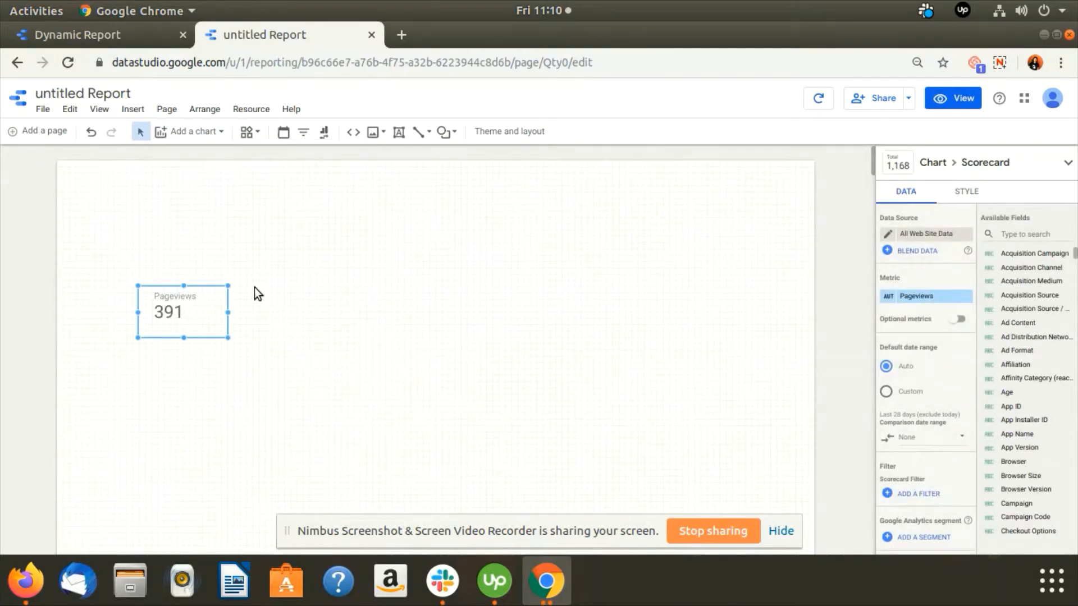
# Add a second Scorecard chart beside the first one, level with it.
pyautogui.click(185, 131)
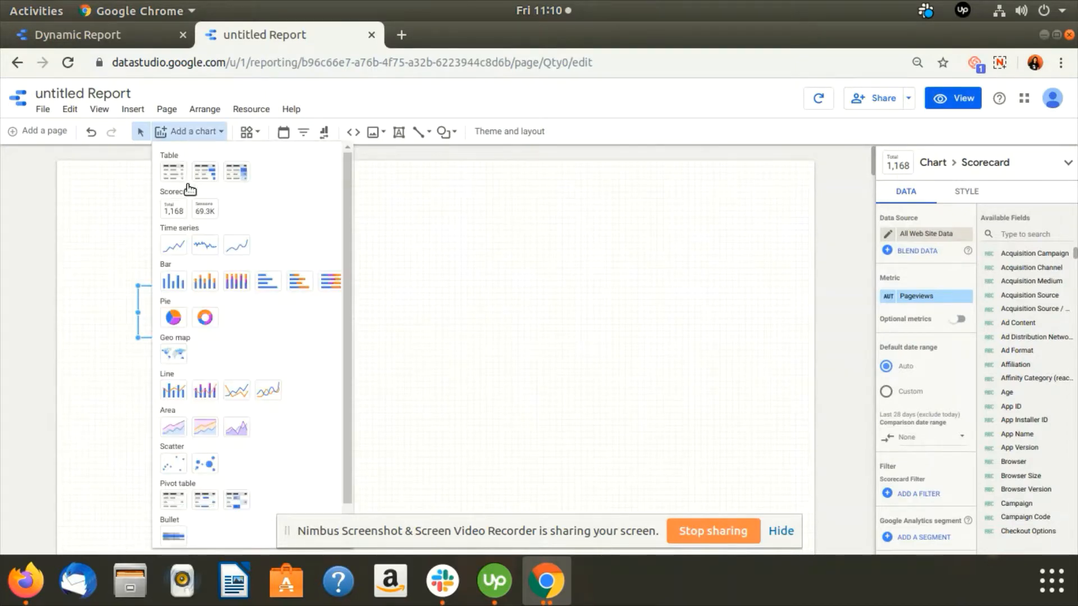
pyautogui.click(171, 218)
pyautogui.click(282, 285)
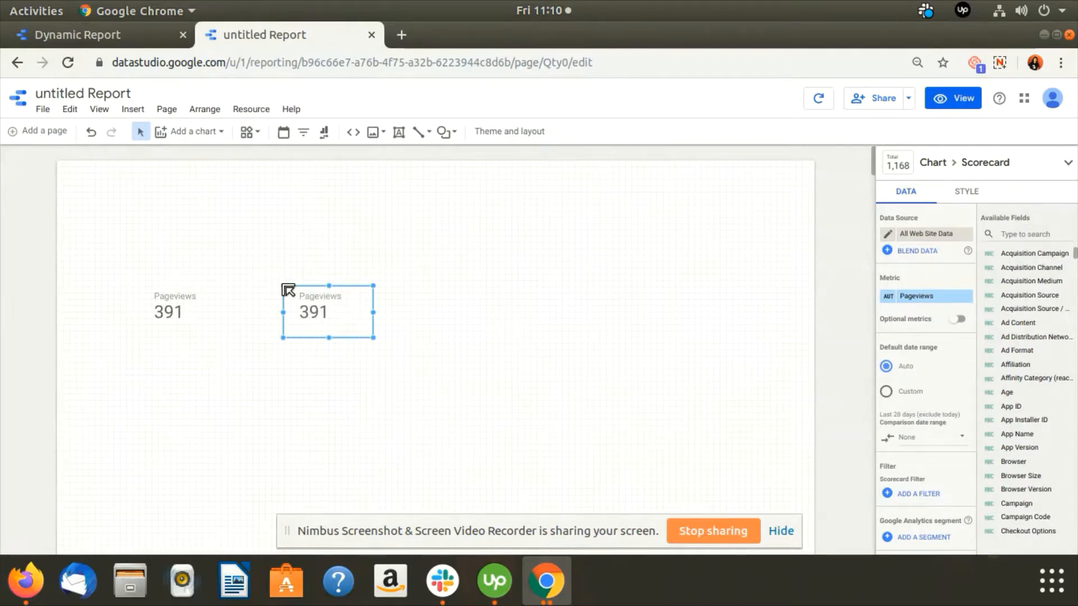
# Change the second scorecard's metric to Users by searching the metric fields for "users".
pyautogui.hotkey('ctrl', '+')
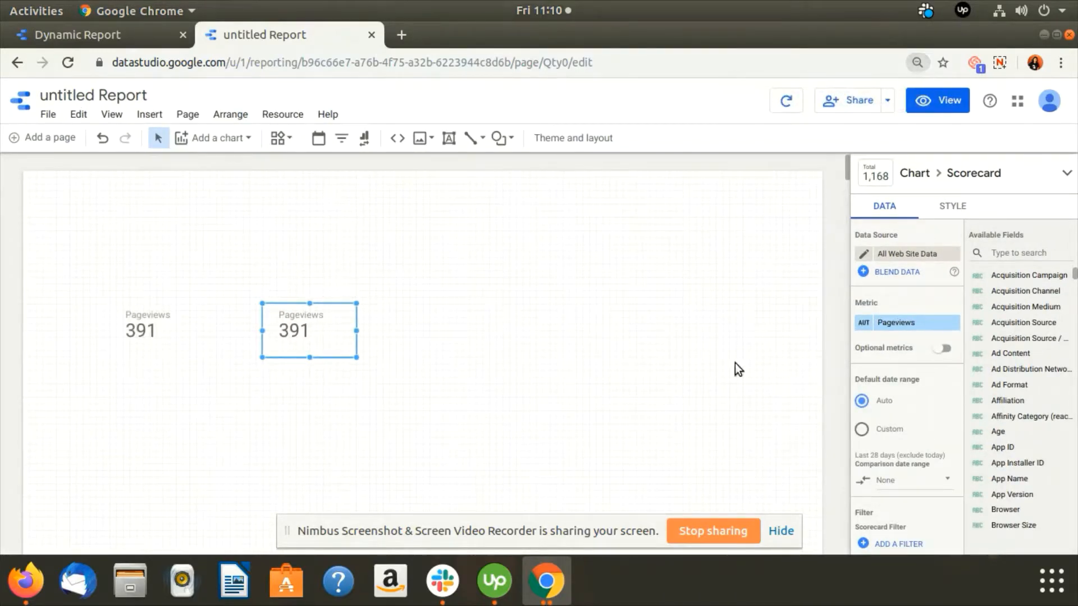
pyautogui.click(896, 323)
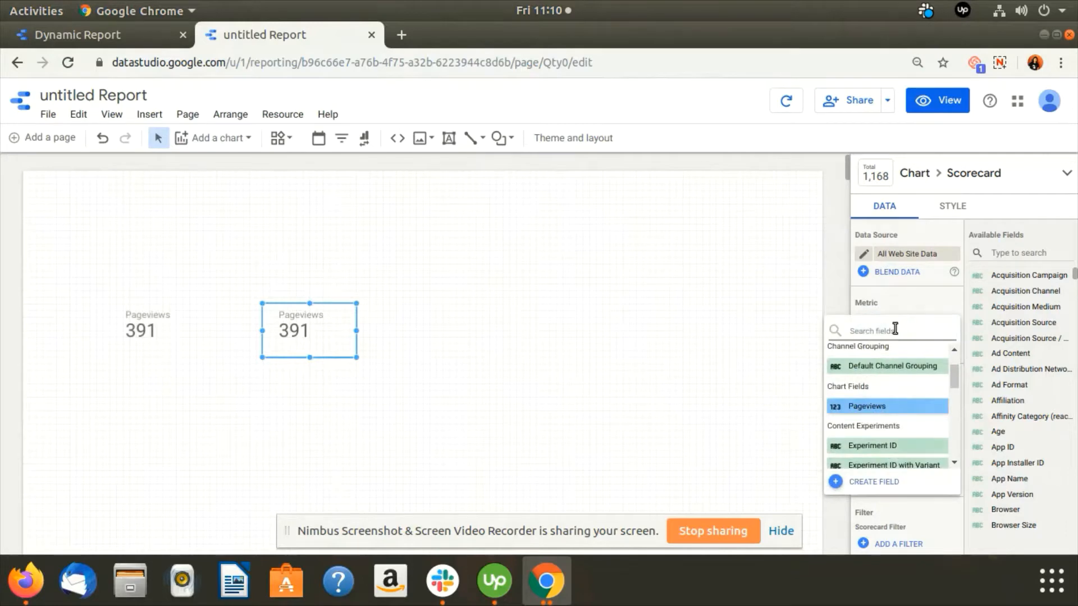
pyautogui.write('users')
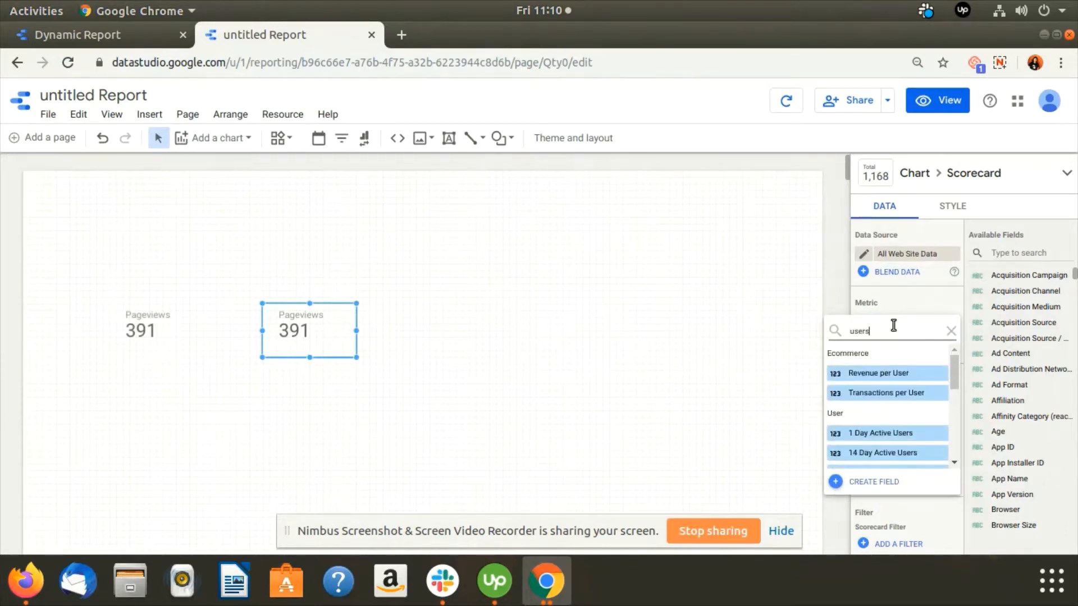
pyautogui.scroll(-3, 864, 413)
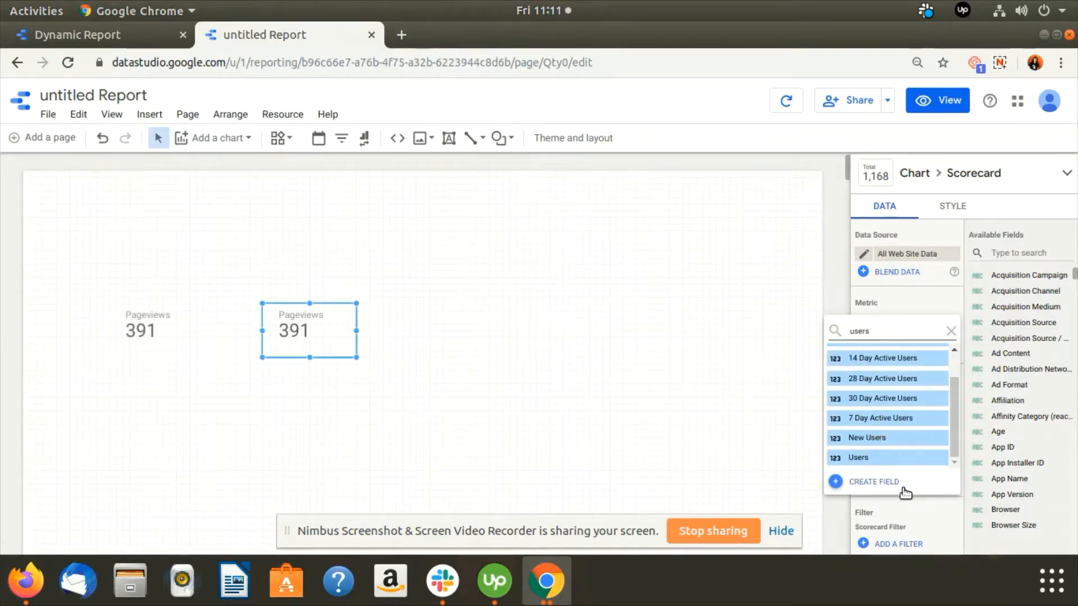
pyautogui.click(879, 459)
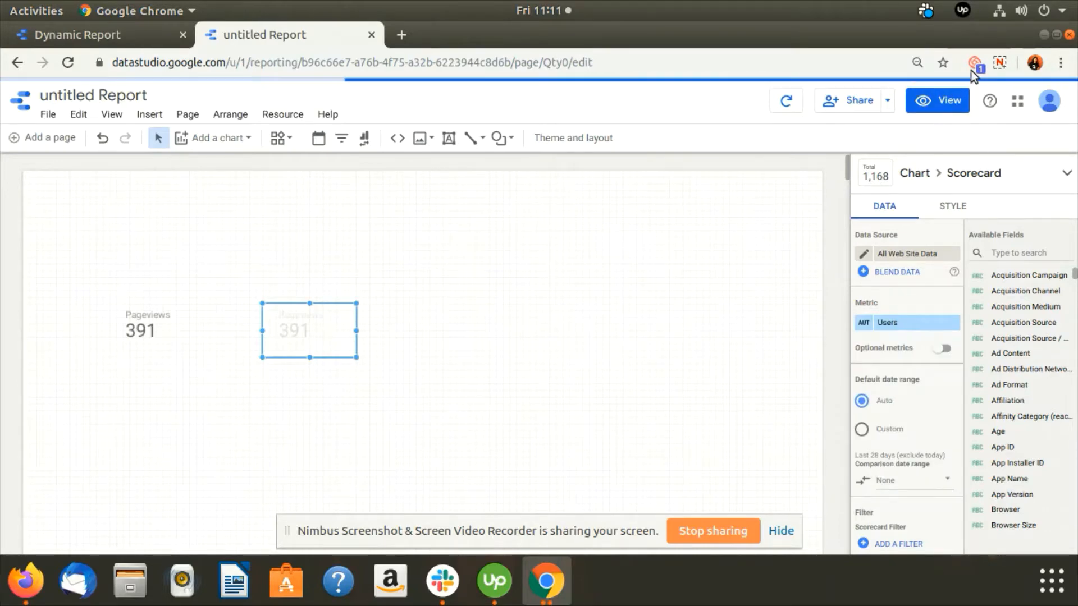
pyautogui.click(999, 63)
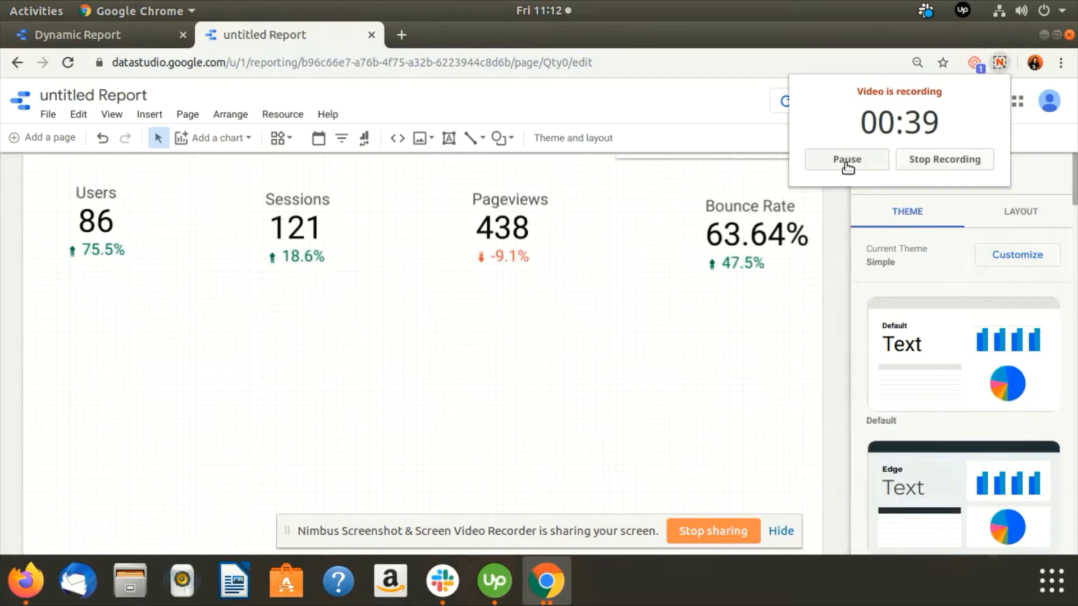
pyautogui.click(731, 270)
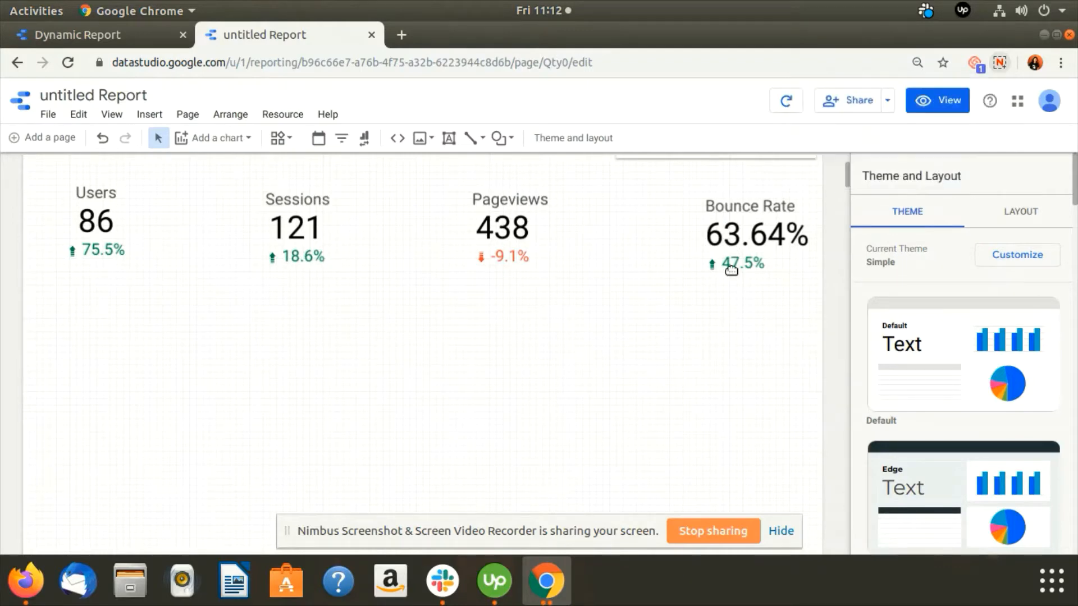
# Set the Bounce Rate scorecard's comparison date range to Sep 1, 2019 through Sep 25, 2019.
pyautogui.click(744, 230)
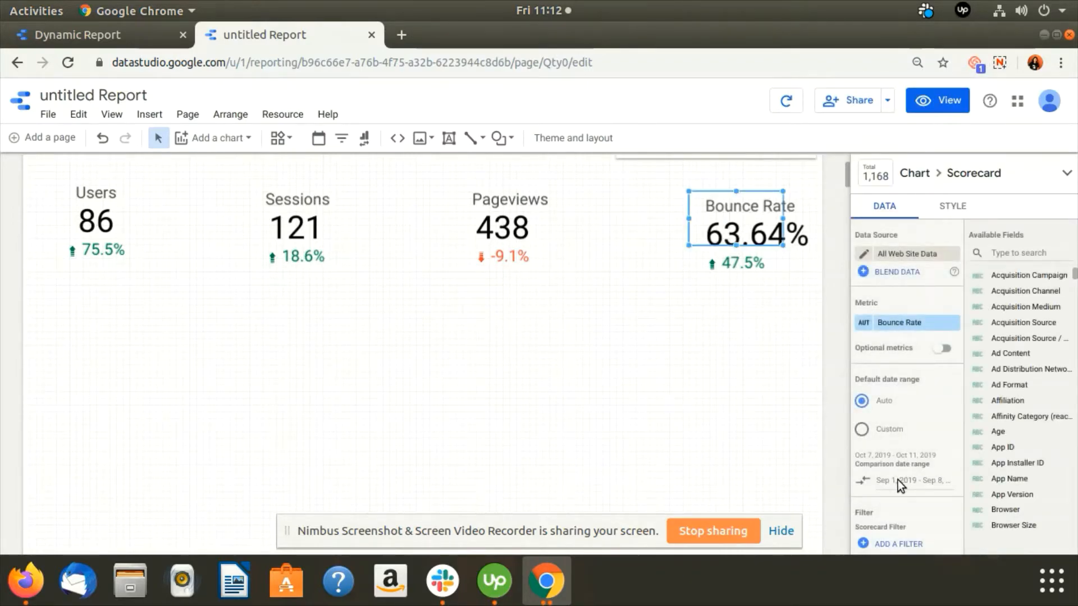
pyautogui.click(898, 483)
pyautogui.click(878, 416)
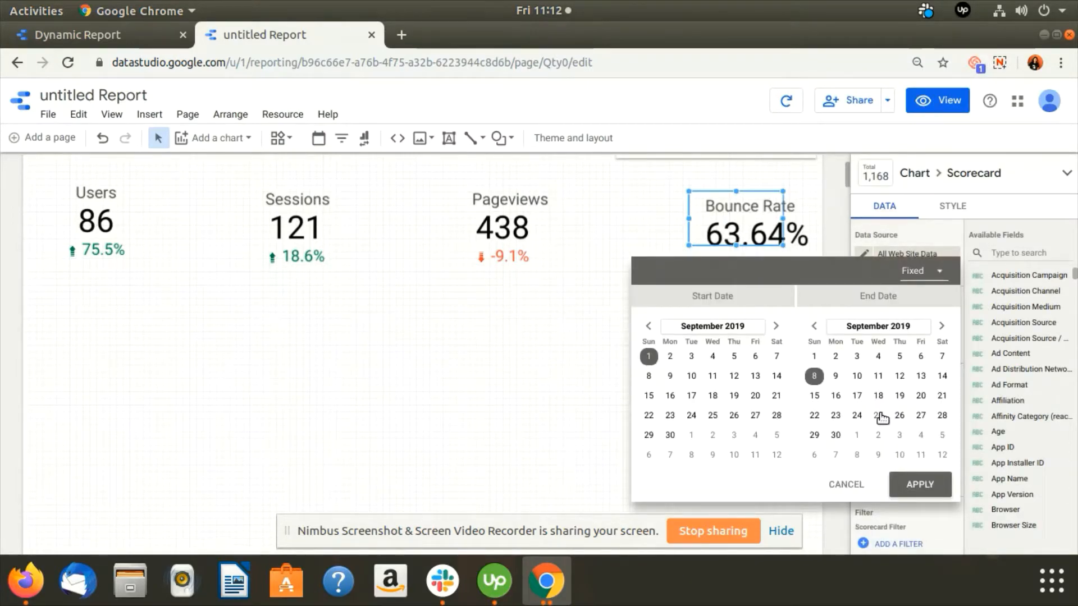
pyautogui.click(919, 484)
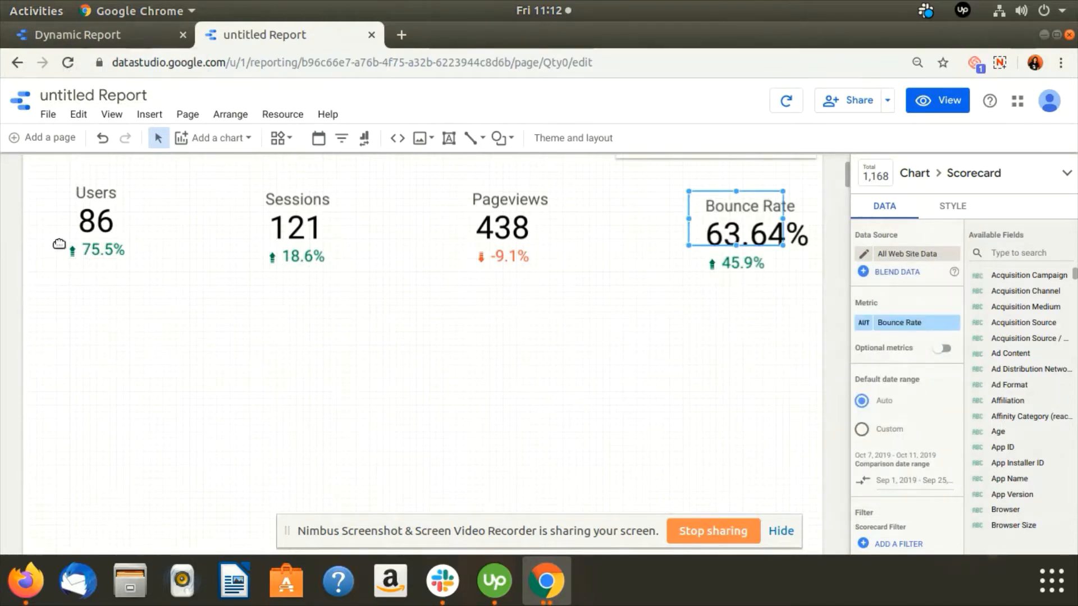
# Check the charts in the Dynamic Report, return to the untitled report and place a bar chart below the Users scorecard.
pyautogui.click(92, 34)
pyautogui.scroll(-3, 214, 445)
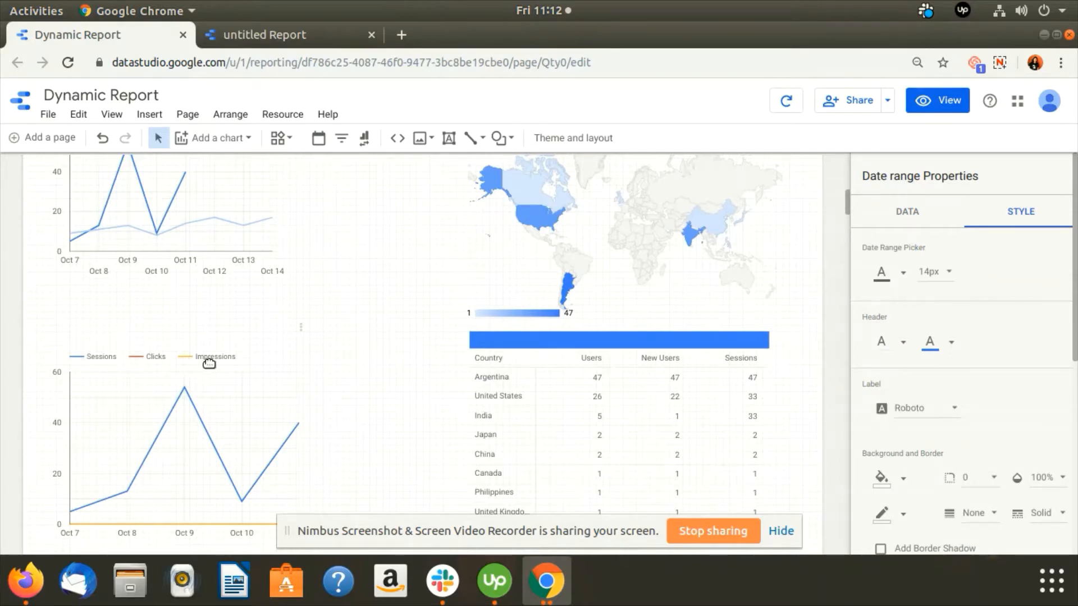
pyautogui.scroll(-3, 207, 373)
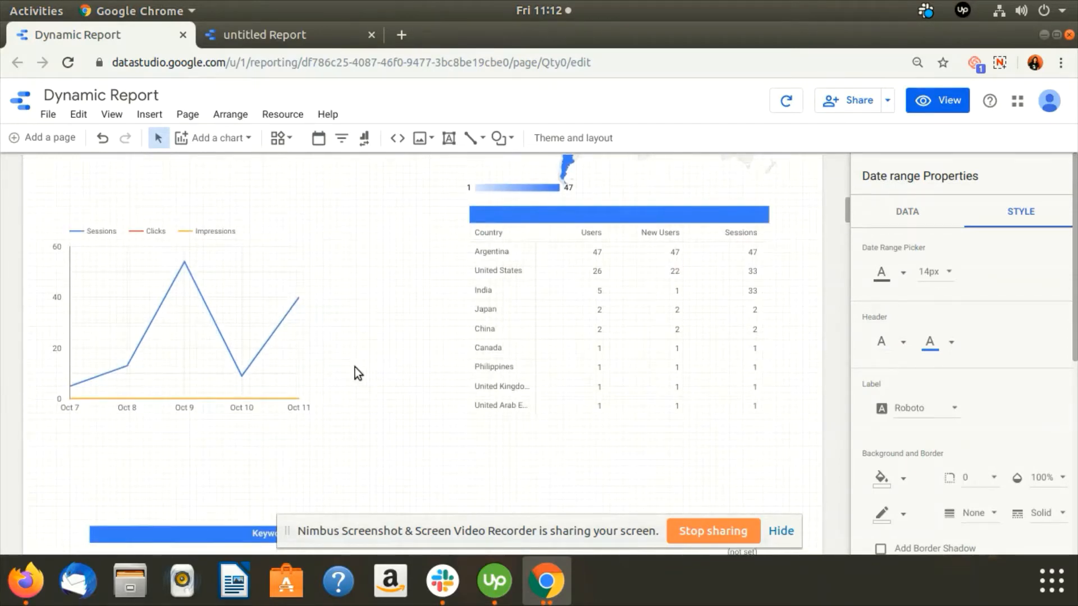
pyautogui.click(272, 36)
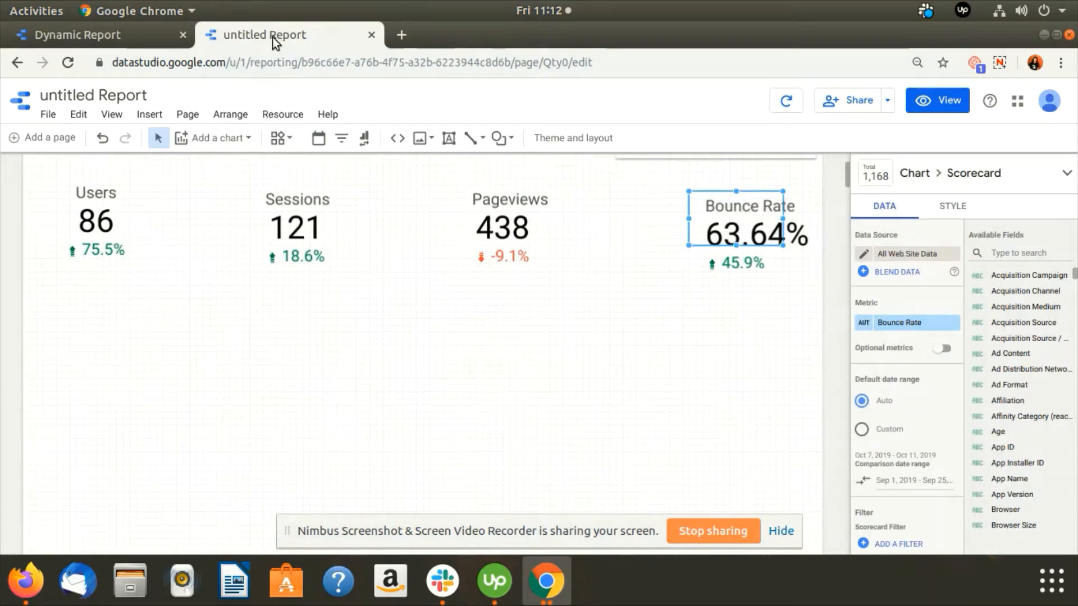
pyautogui.click(208, 138)
pyautogui.click(209, 306)
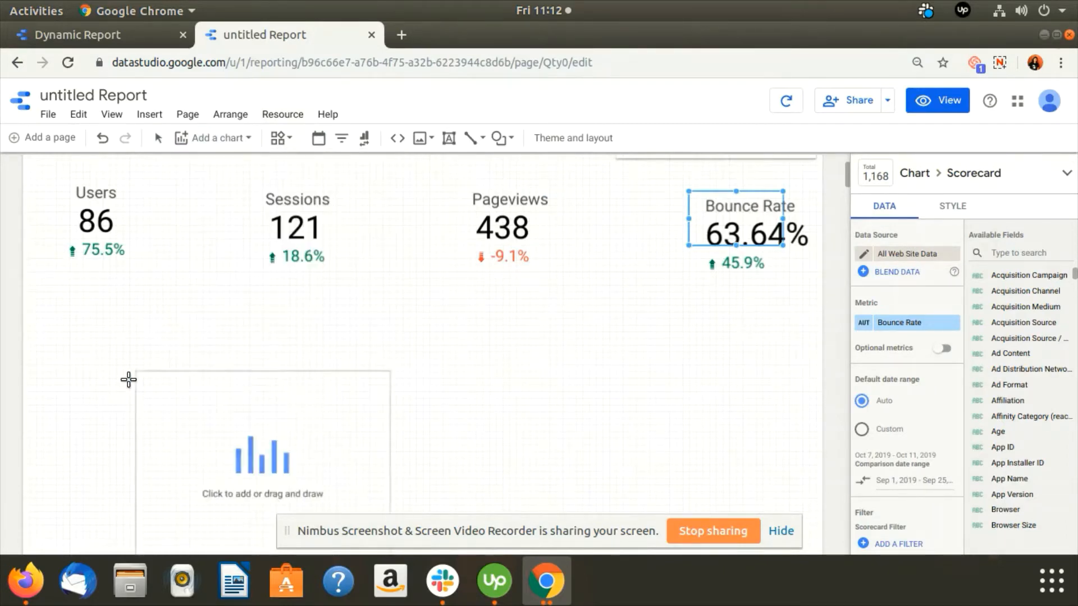
pyautogui.click(59, 342)
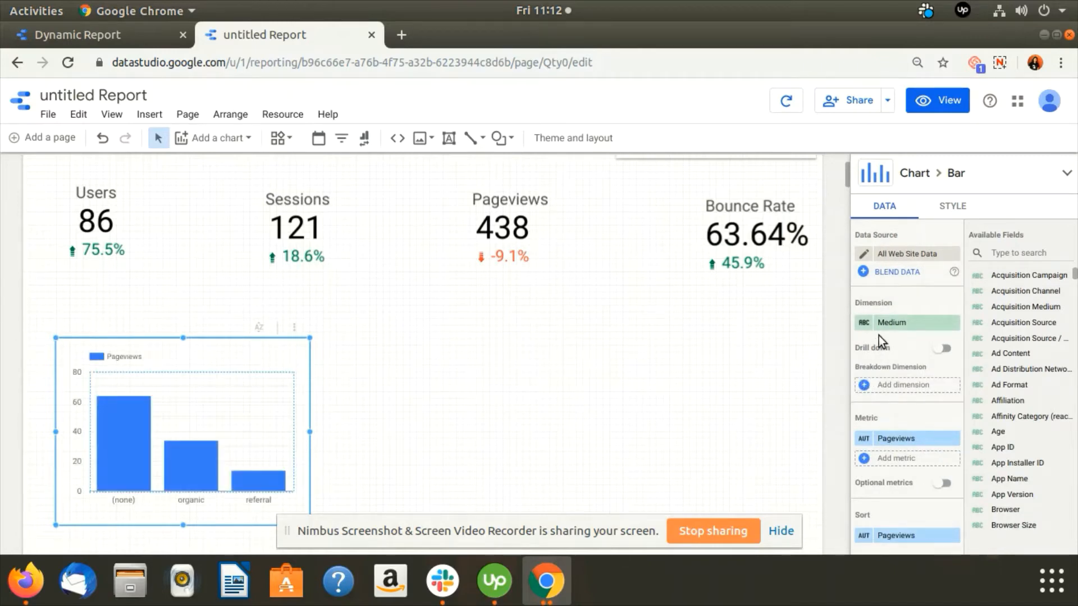
# Change the bar chart's dimension to Date by searching the fields for "date".
pyautogui.click(885, 322)
pyautogui.write('date')
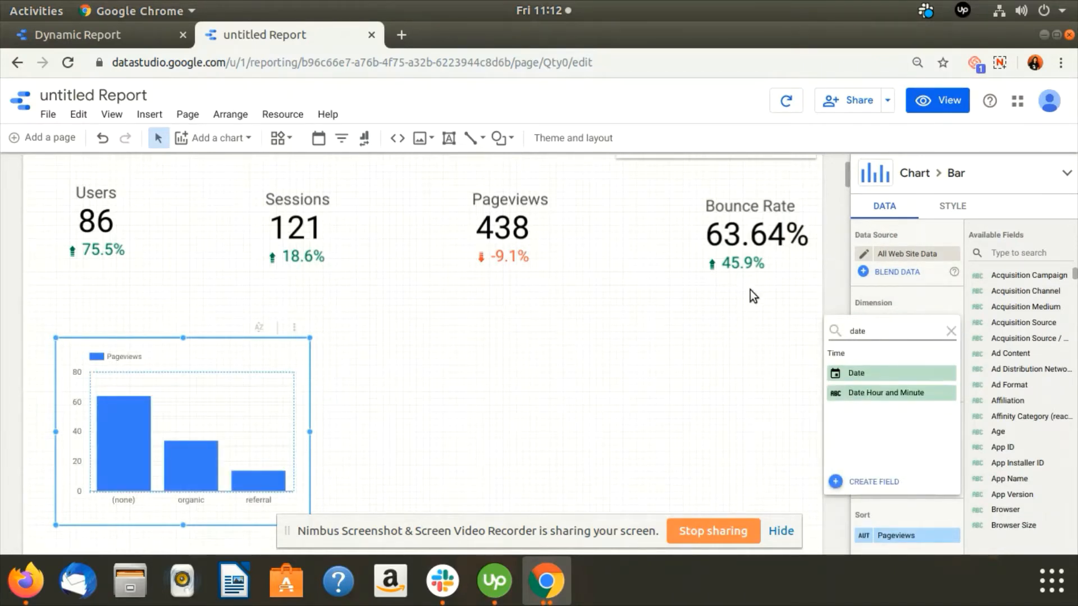
pyautogui.click(859, 373)
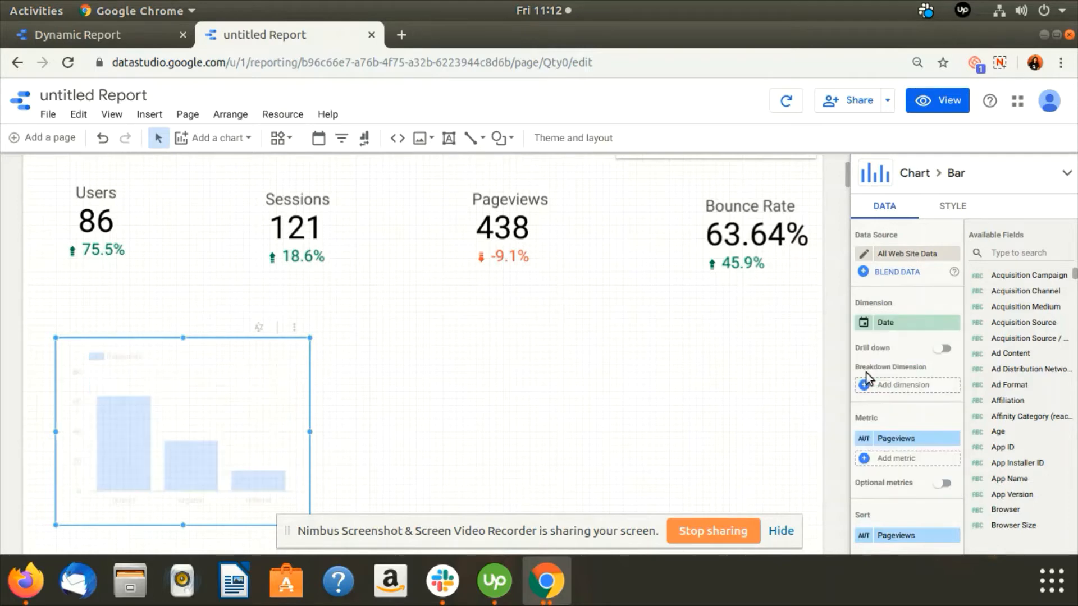
# Replace the bar chart's metric with Clicks and add Sessions as a second metric.
pyautogui.click(893, 438)
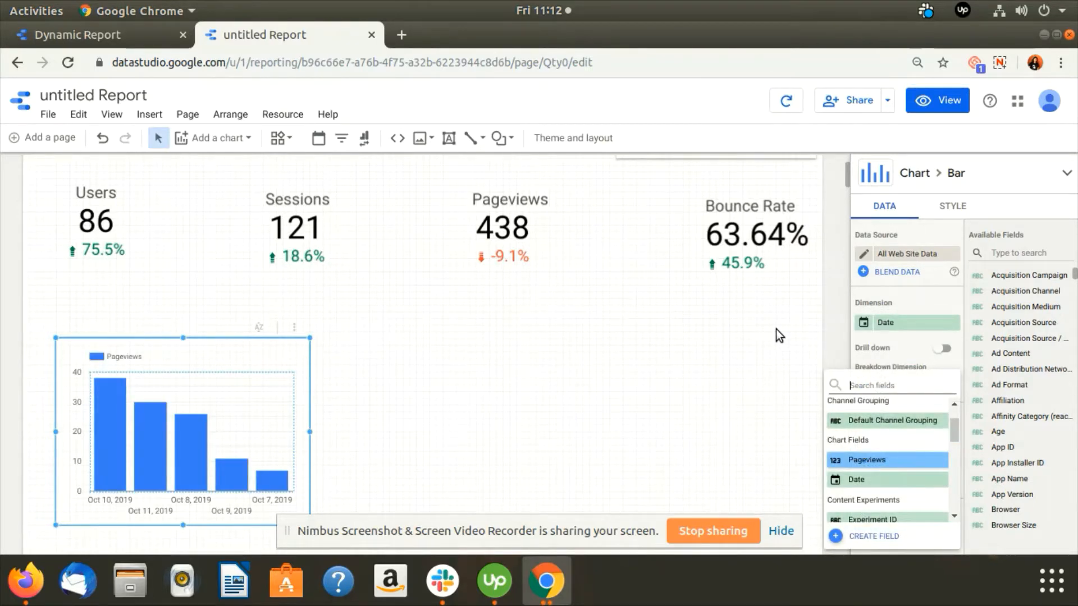
pyautogui.write('clicks')
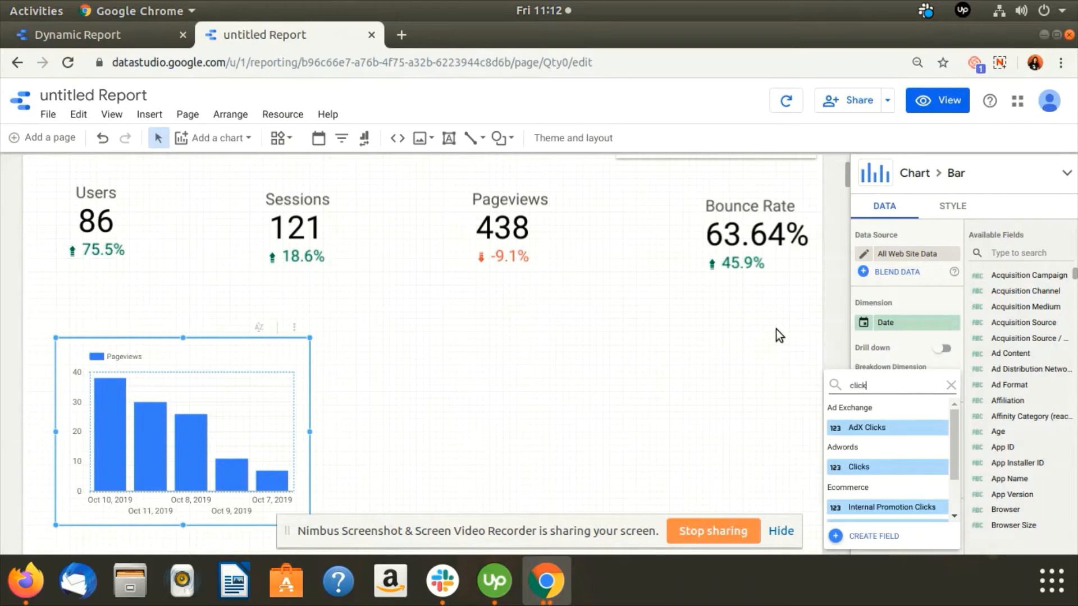
pyautogui.click(867, 468)
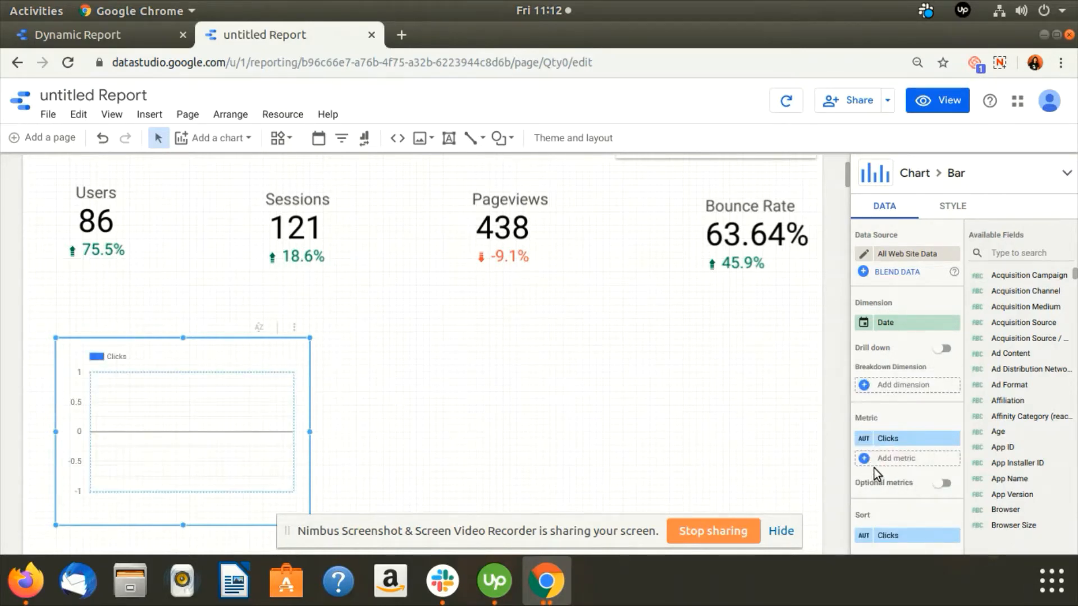
pyautogui.click(869, 458)
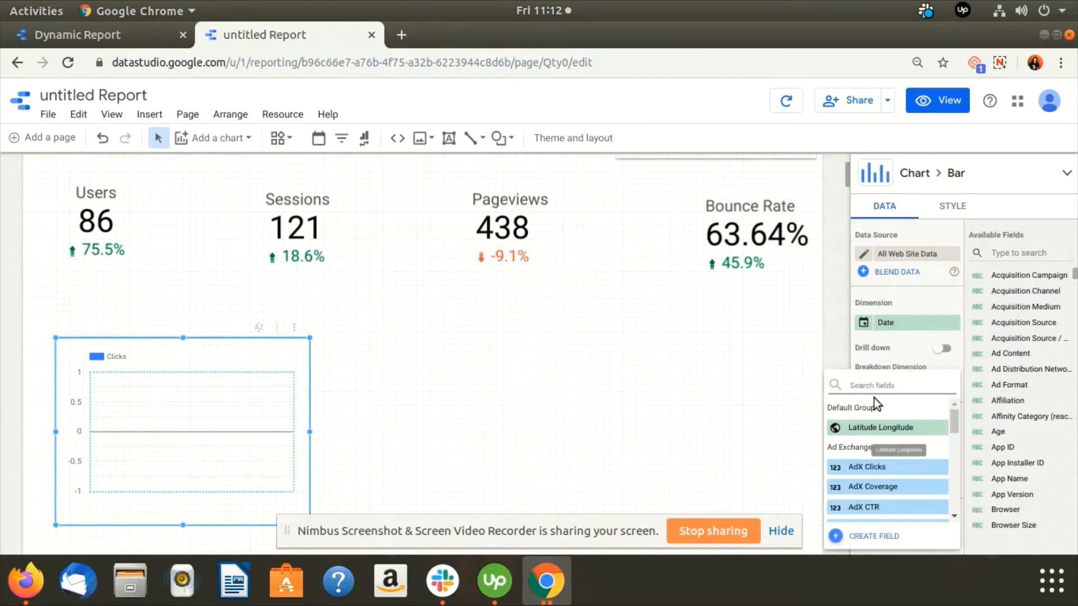
pyautogui.write('sesion')
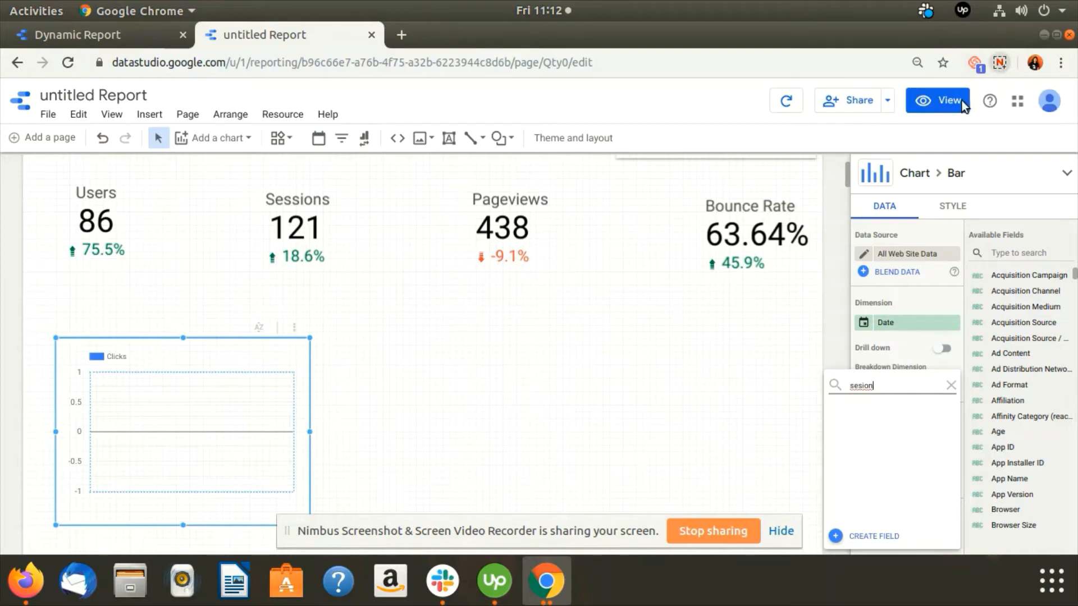
pyautogui.click(999, 62)
pyautogui.click(847, 159)
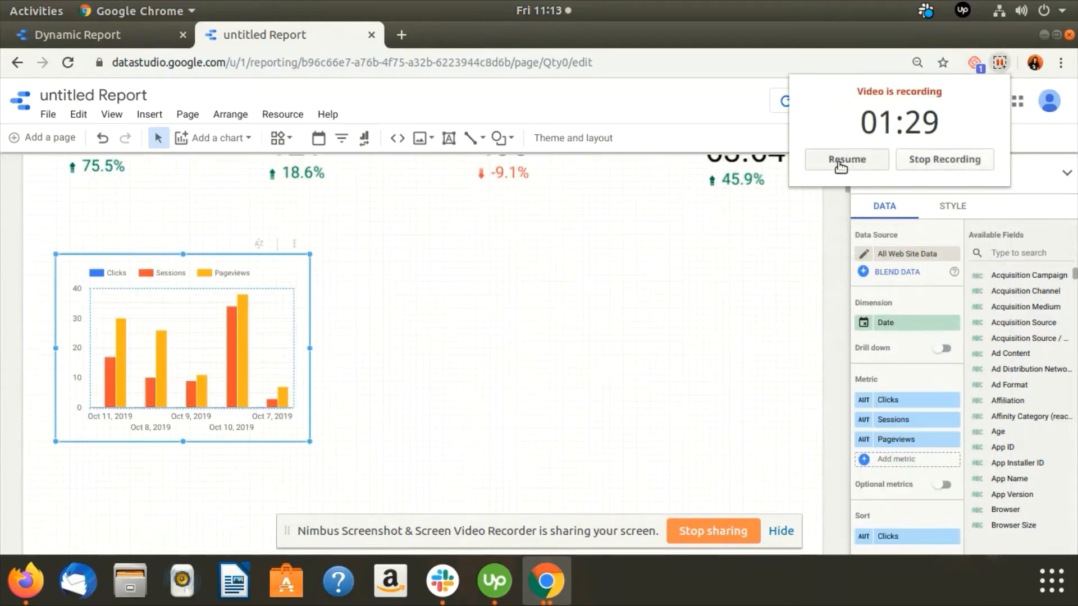
pyautogui.click(840, 161)
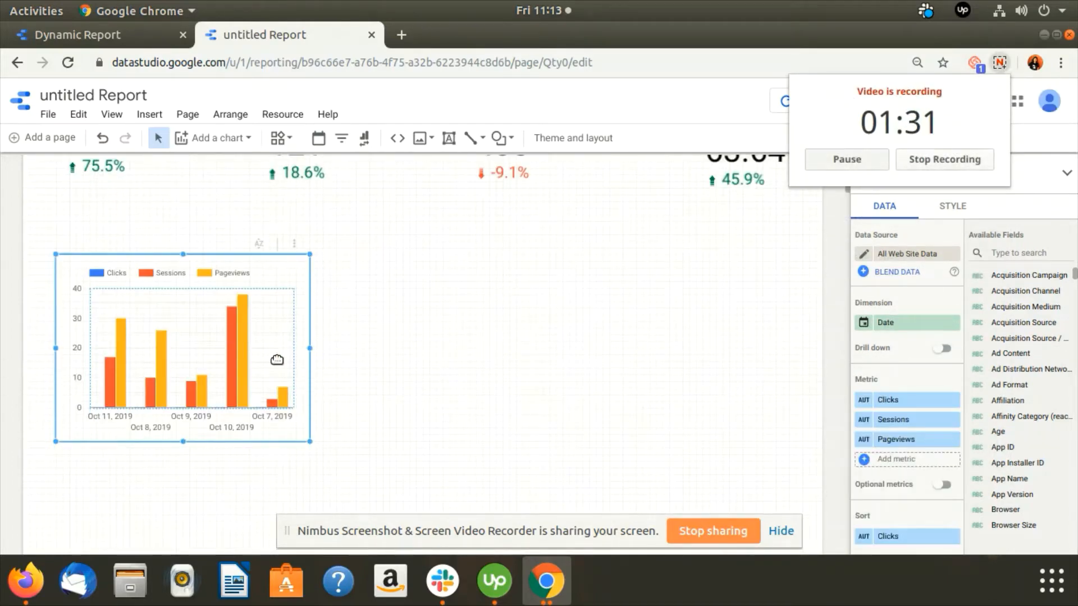
pyautogui.scroll(3, 665, 268)
pyautogui.click(854, 163)
pyautogui.click(854, 164)
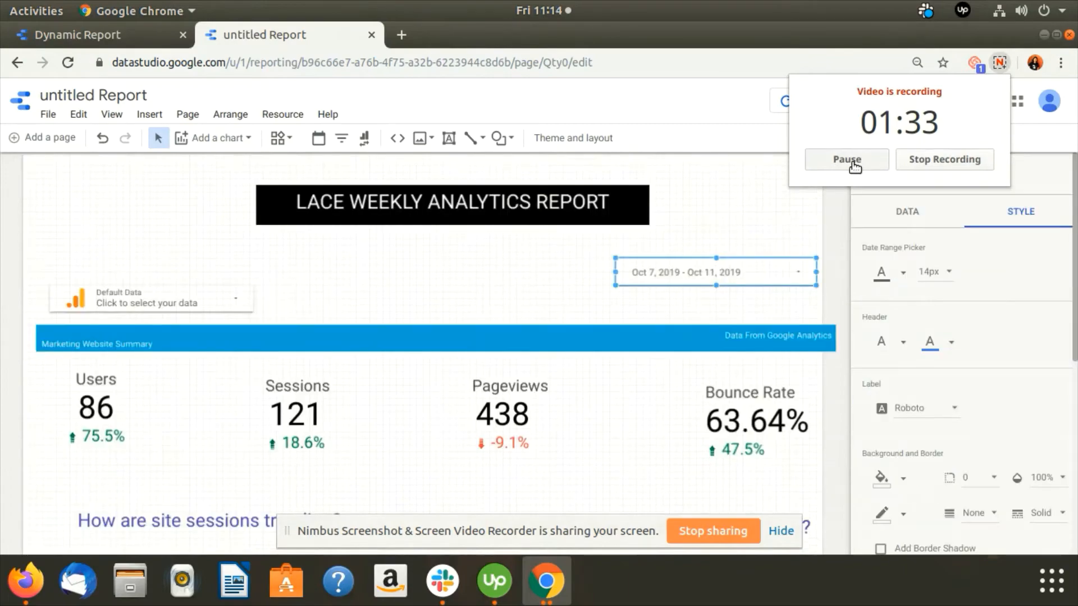
# Examine the session trend charts, the top-countries geo map and the page performance table in the untitled report.
pyautogui.scroll(-5, 473, 336)
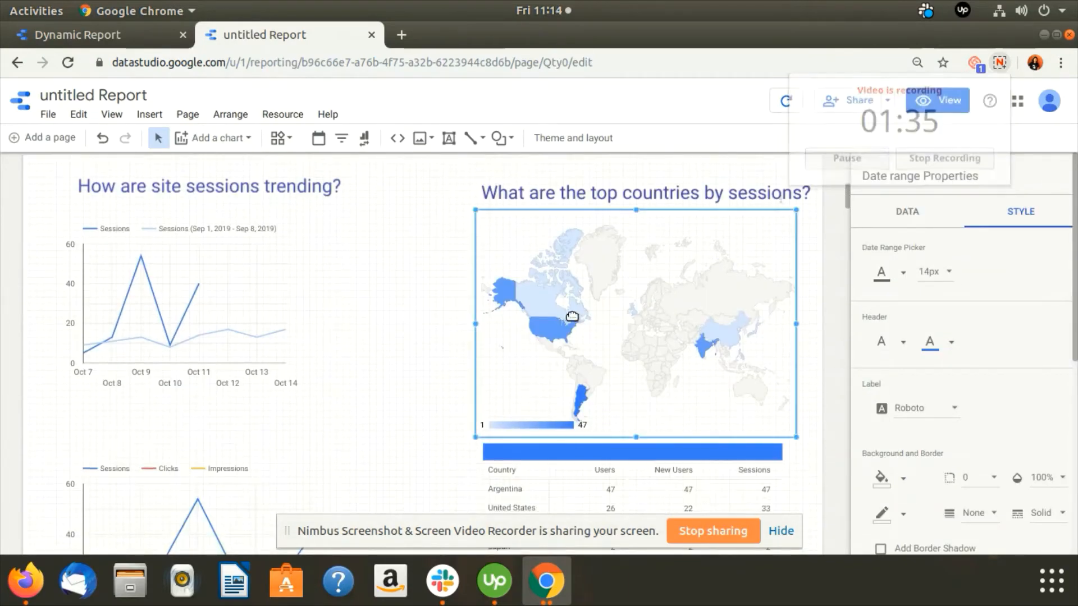
pyautogui.click(692, 329)
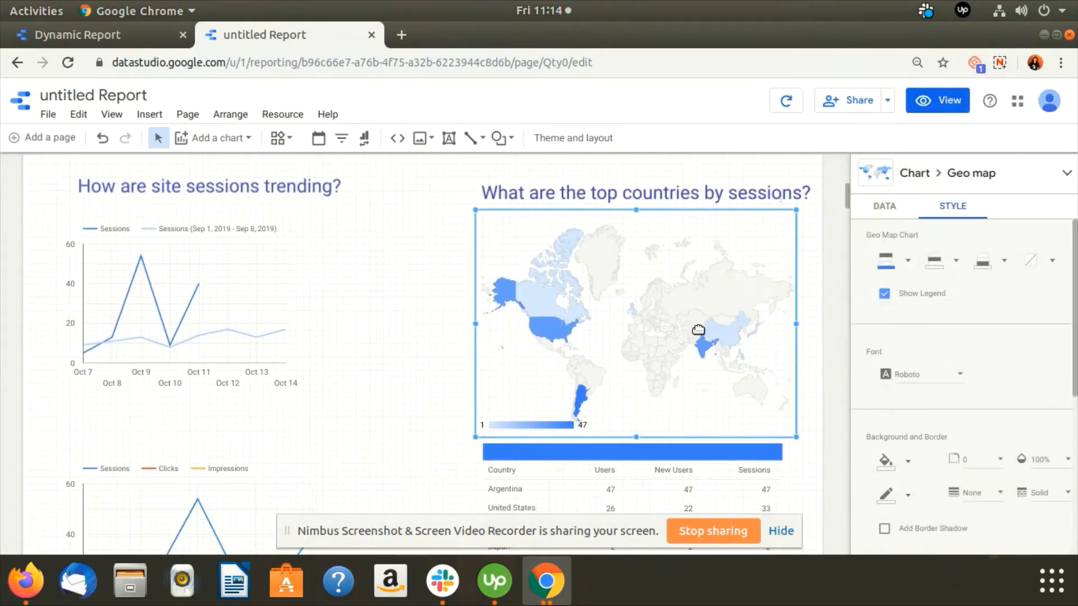
pyautogui.scroll(3, 697, 331)
pyautogui.scroll(-10, 625, 315)
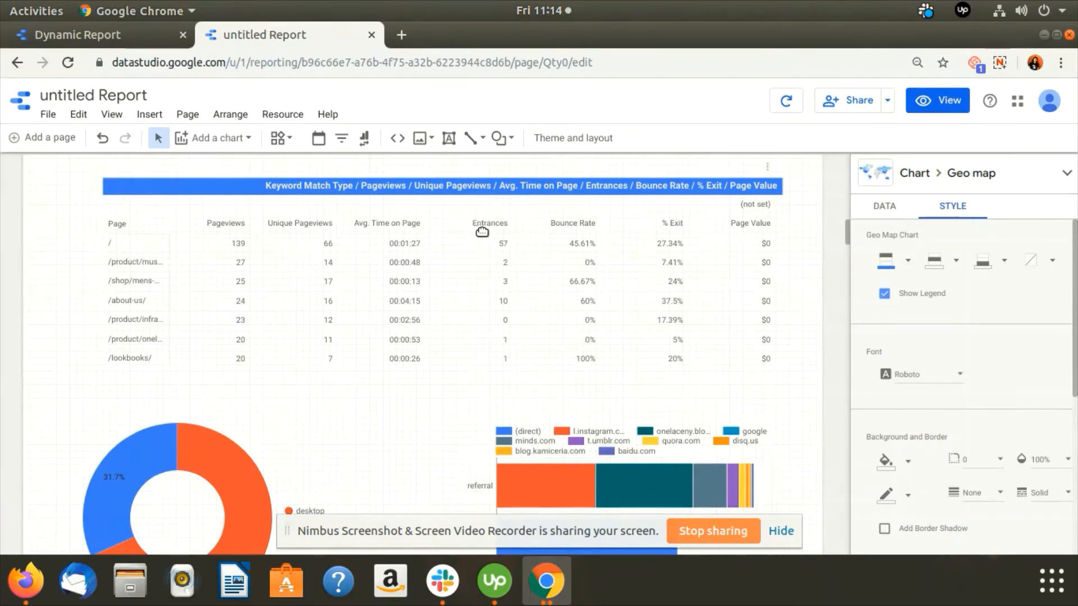
pyautogui.scroll(10, 691, 244)
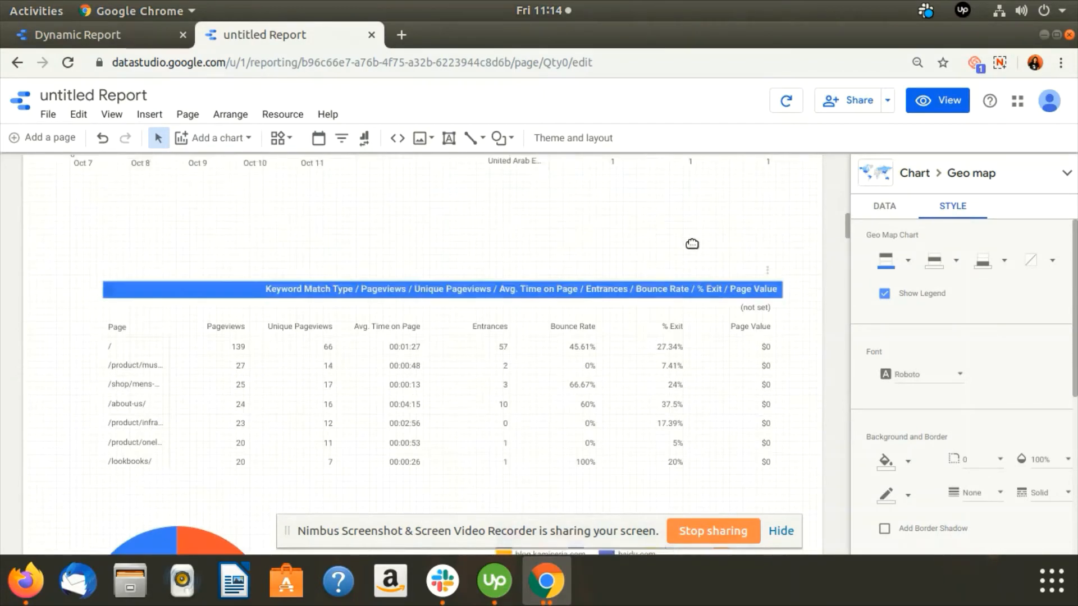
pyautogui.scroll(5, 691, 244)
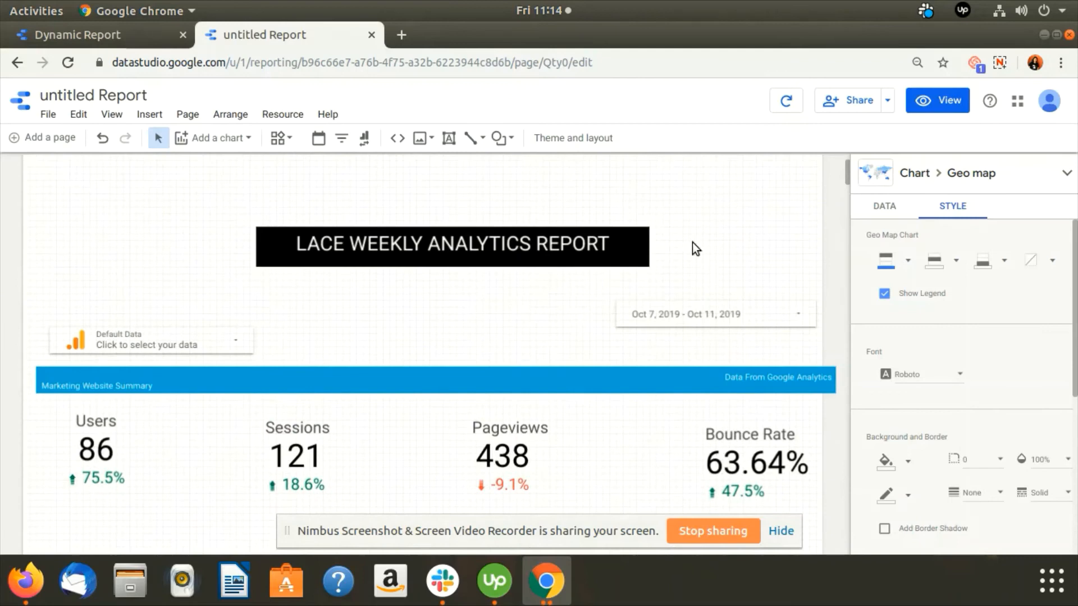
# Select the date range control and review the country table, device donut, traffic source bars, and session duration and bounce rate charts.
pyautogui.click(807, 306)
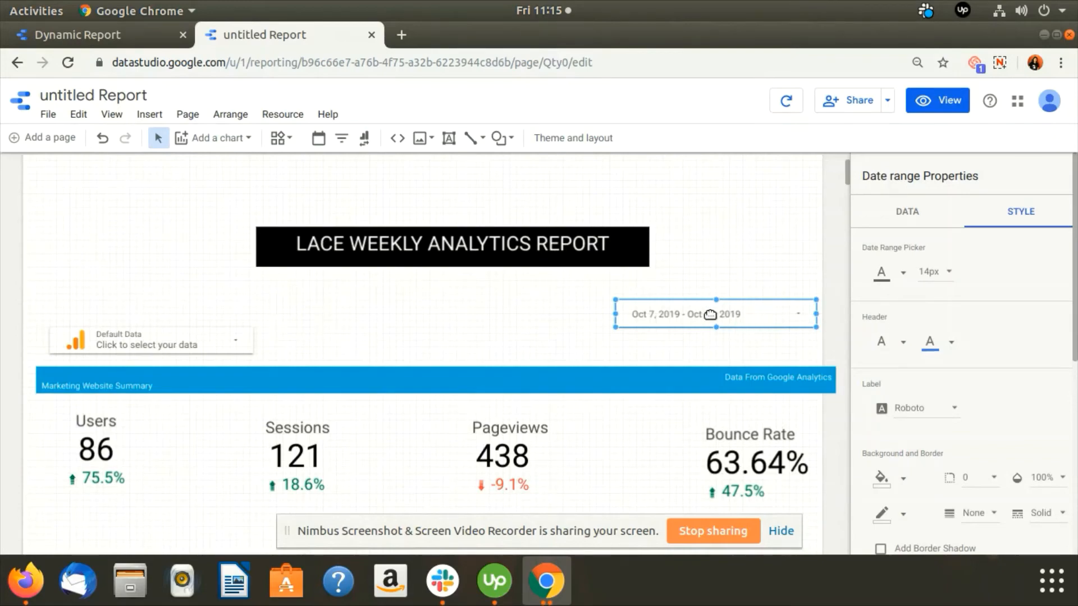
pyautogui.scroll(-15, 568, 347)
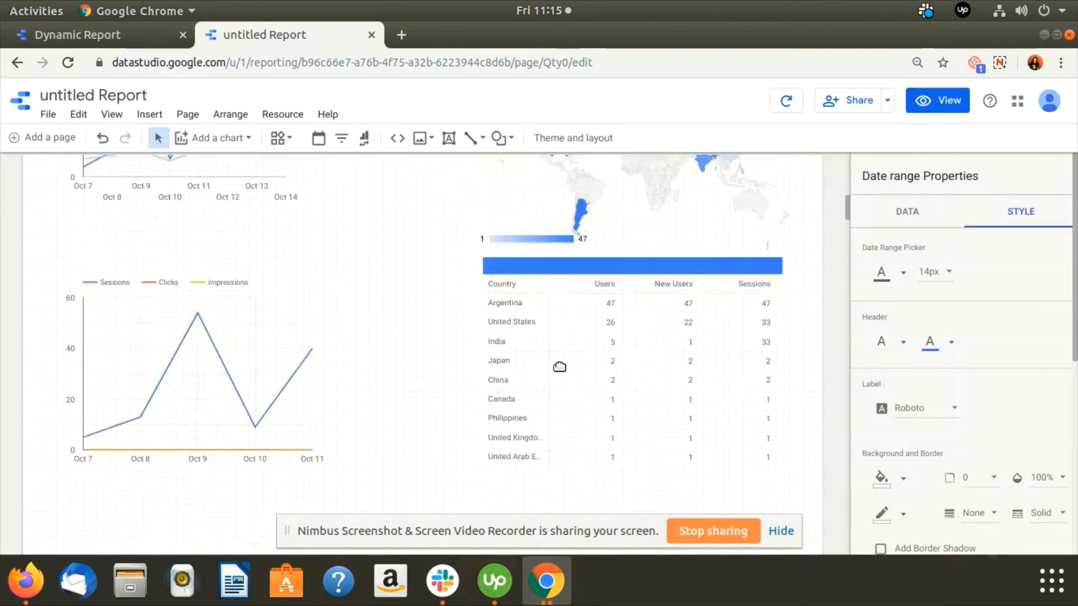
pyautogui.scroll(4, 560, 365)
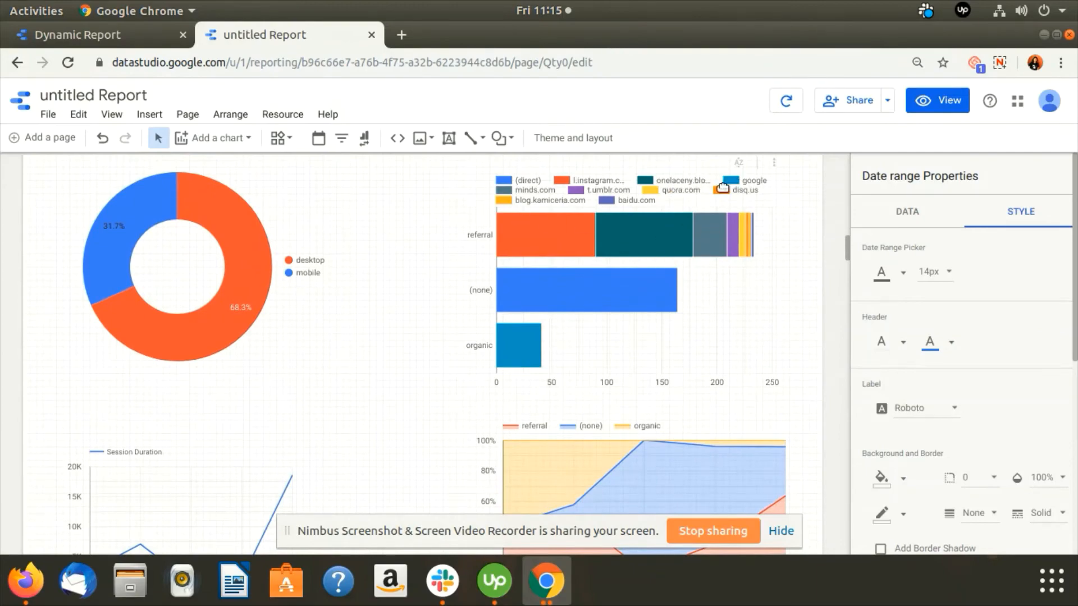
pyautogui.scroll(-5, 561, 315)
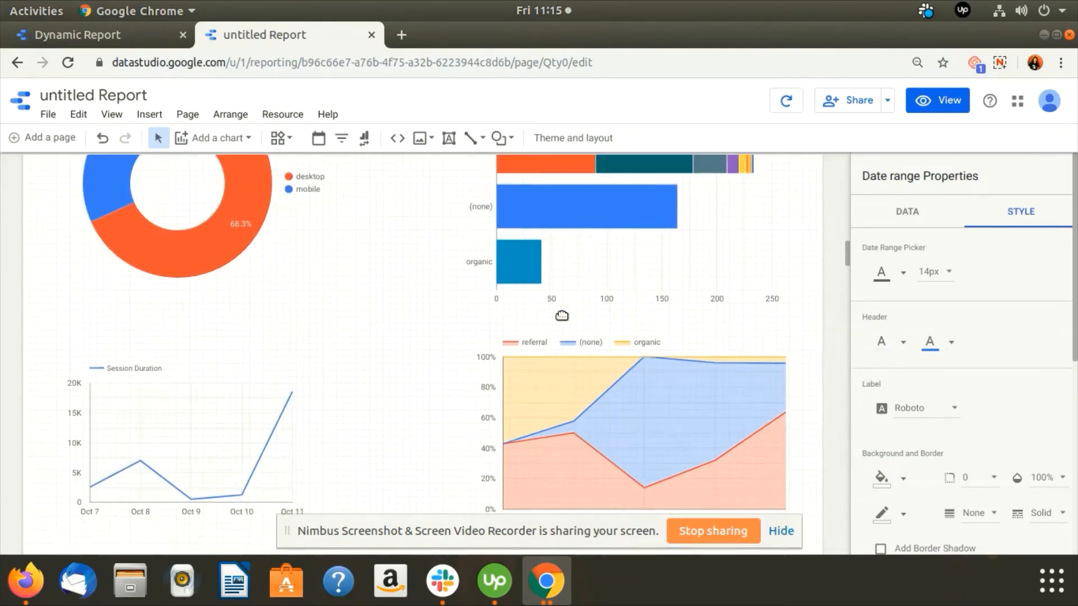
pyautogui.scroll(7, 186, 307)
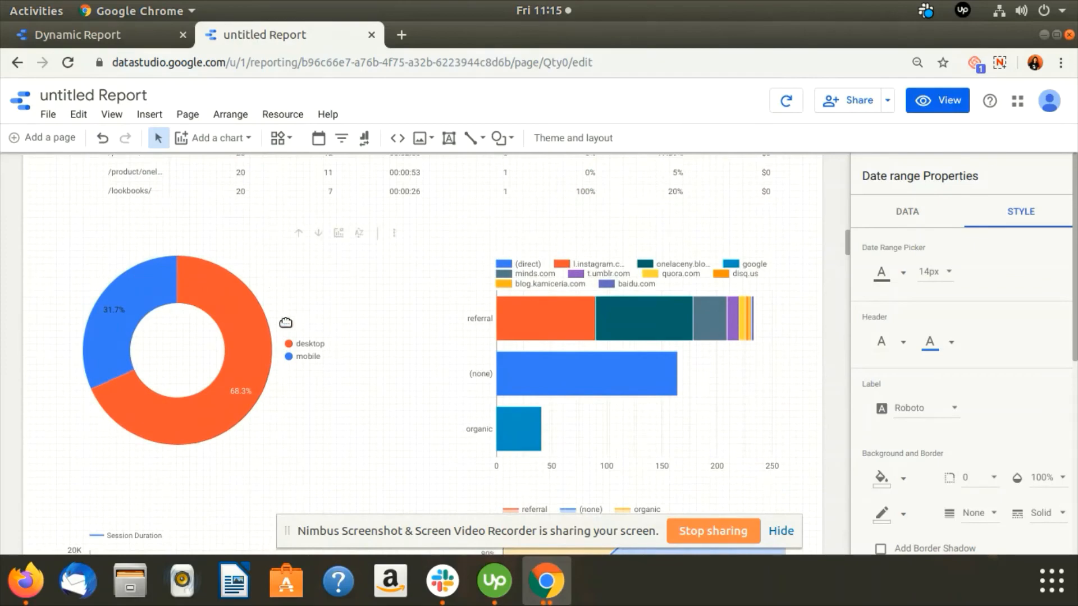
pyautogui.scroll(3, 226, 369)
pyautogui.scroll(-10, 500, 377)
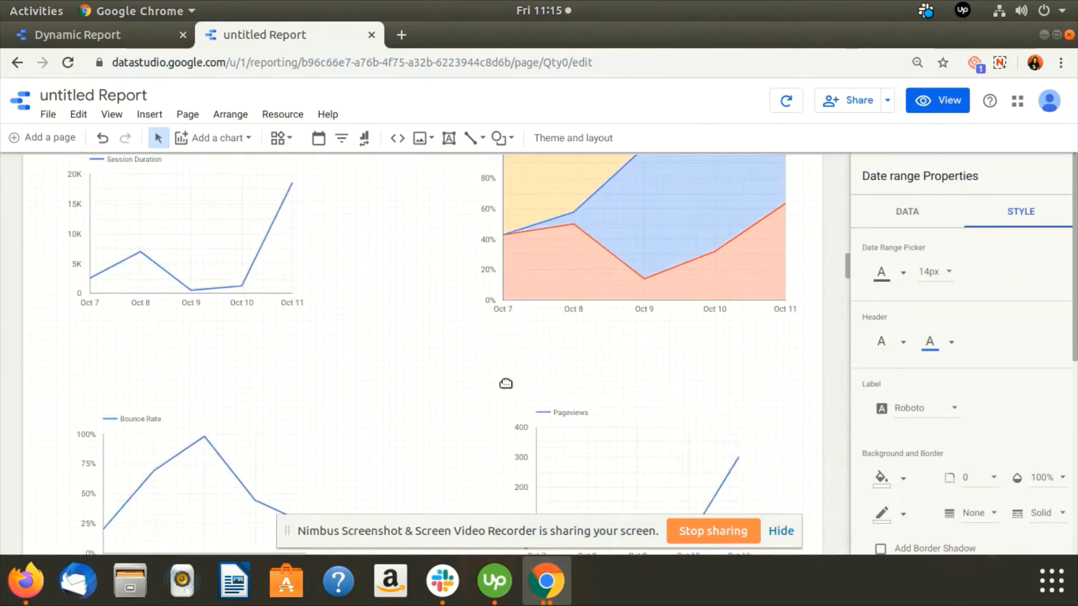
pyautogui.scroll(-3, 505, 383)
pyautogui.scroll(8, 625, 421)
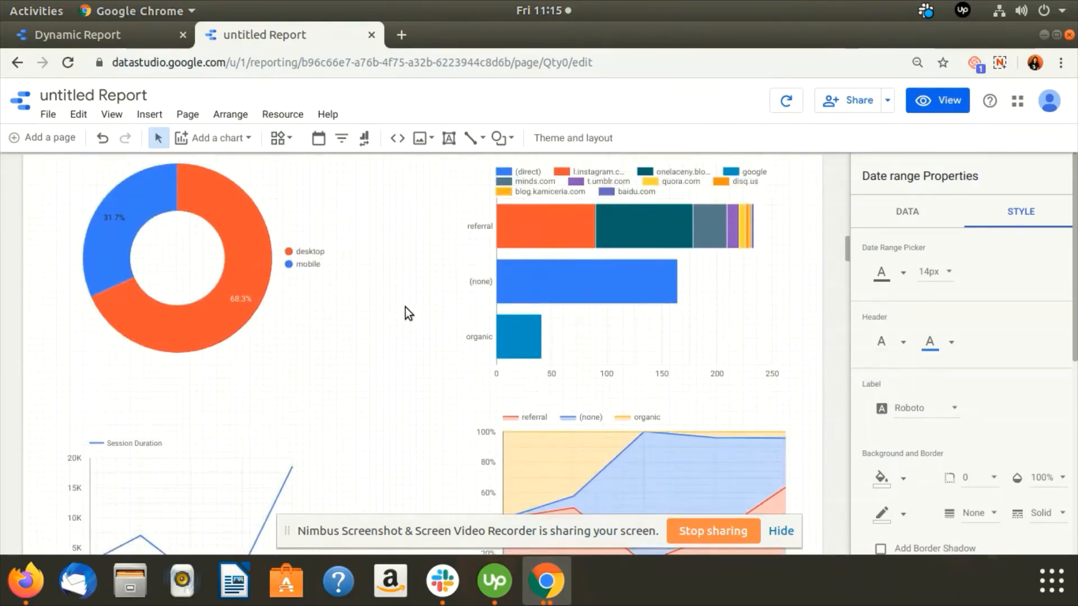
pyautogui.scroll(15, 405, 309)
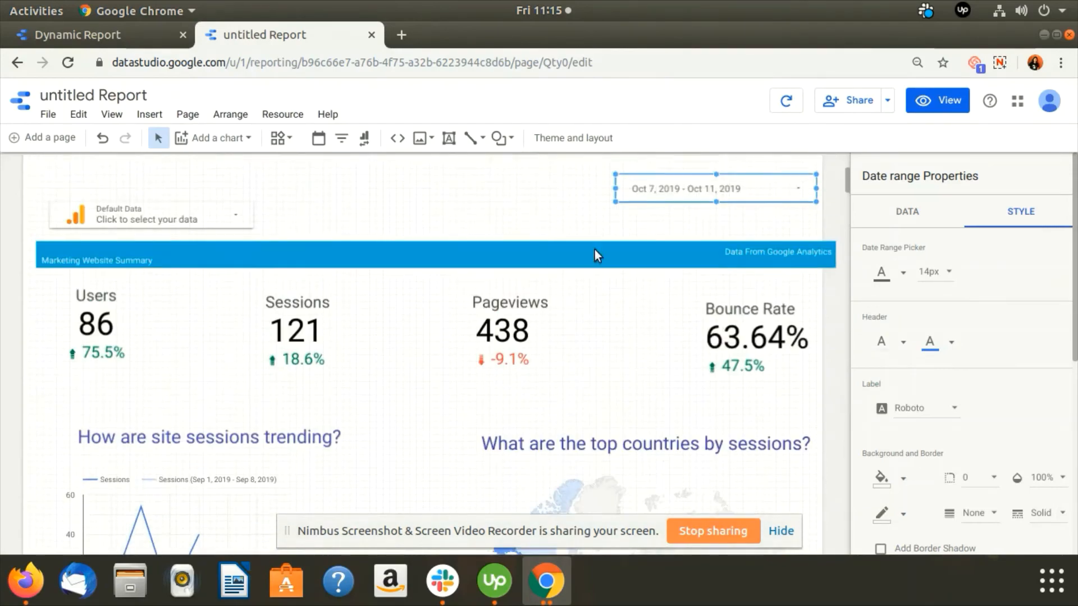
pyautogui.scroll(3, 595, 256)
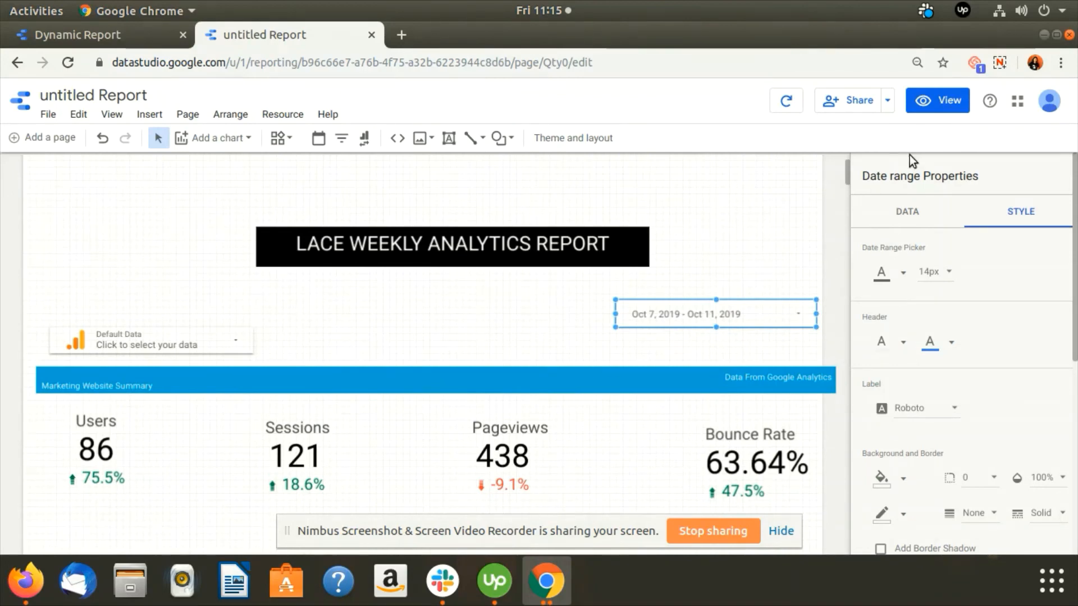
pyautogui.scroll(-3, 499, 402)
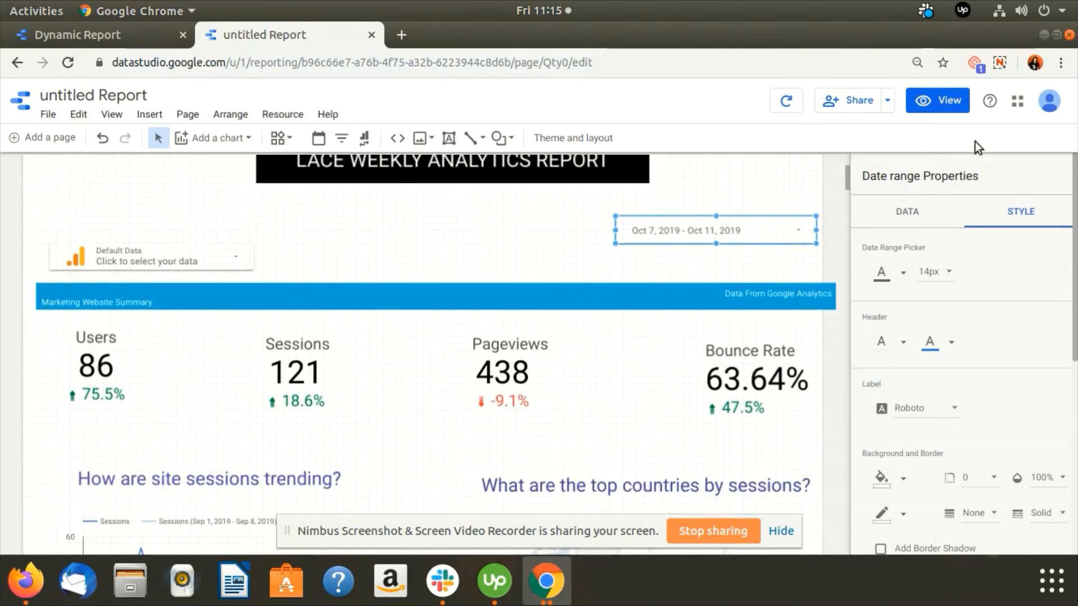